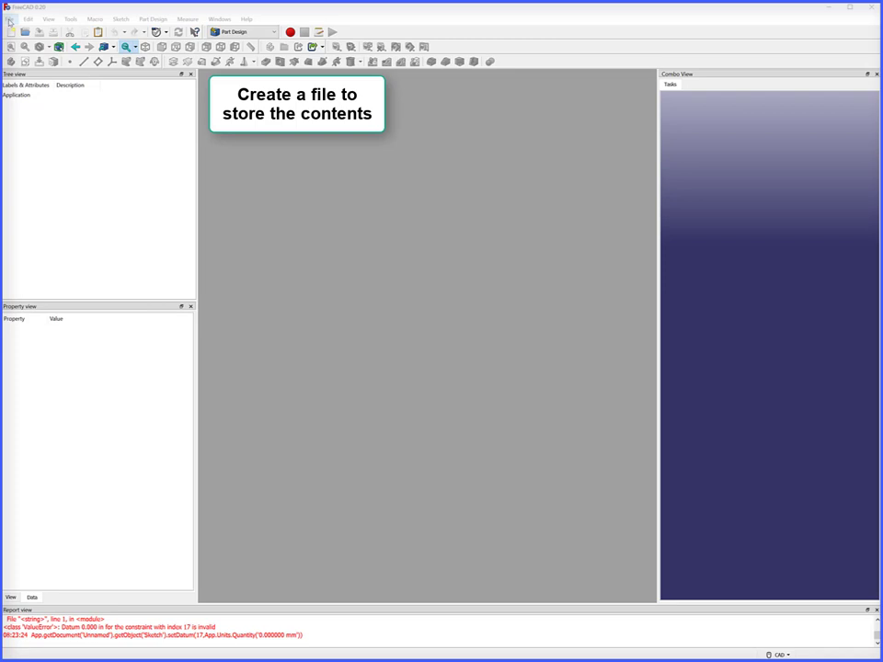
Create a new document and save it as "Downspout Extender Using Additive Subtractive.FCStd"
click(9, 19)
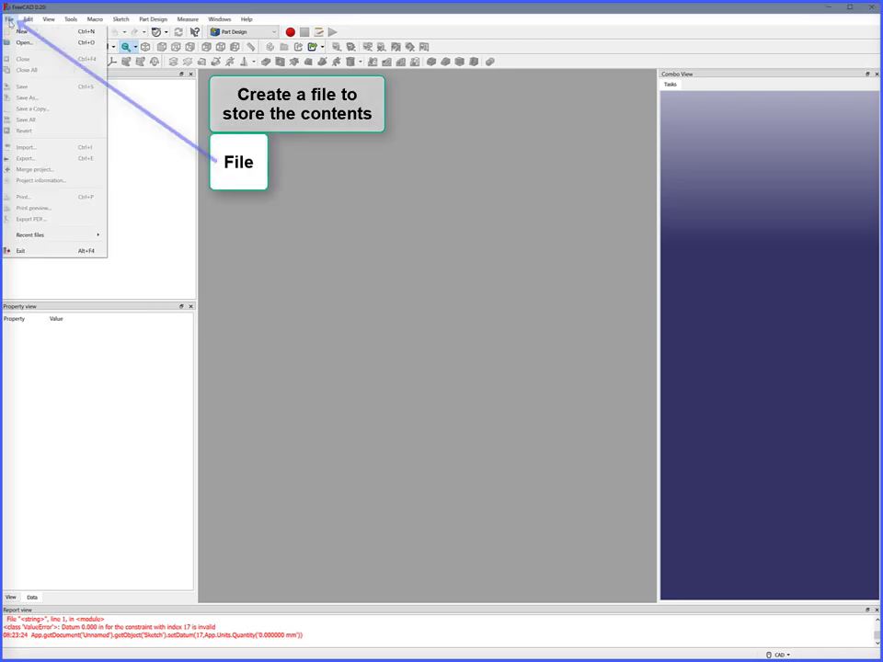
click(20, 29)
click(9, 19)
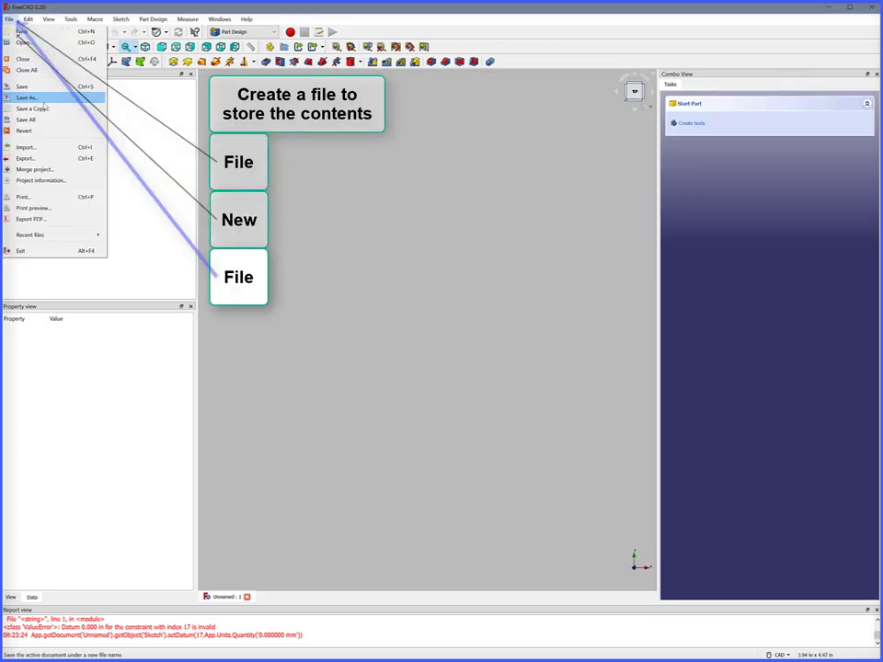
click(31, 97)
text(Downspout Extender Using Additive Subtractive.FCStd)
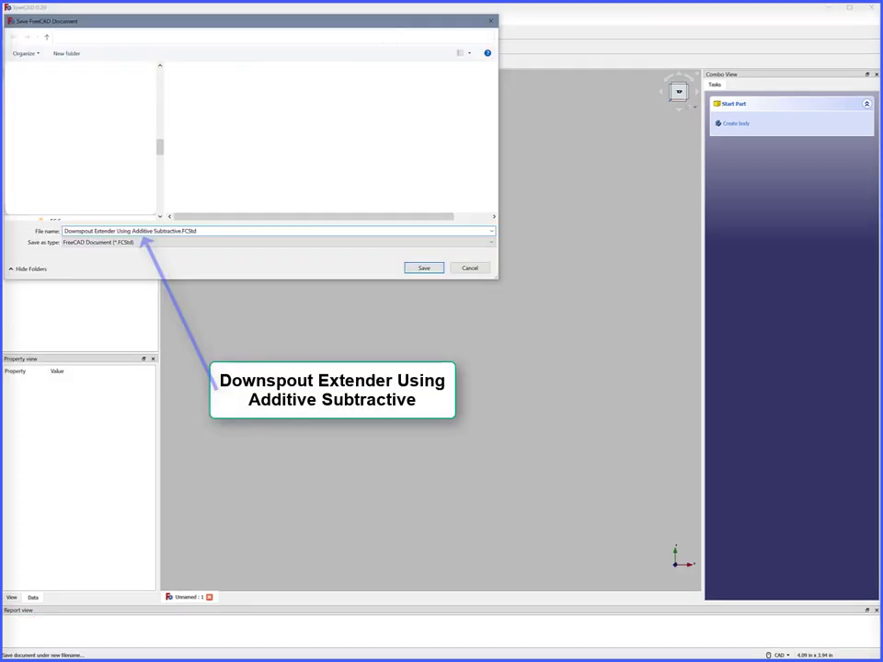
click(429, 268)
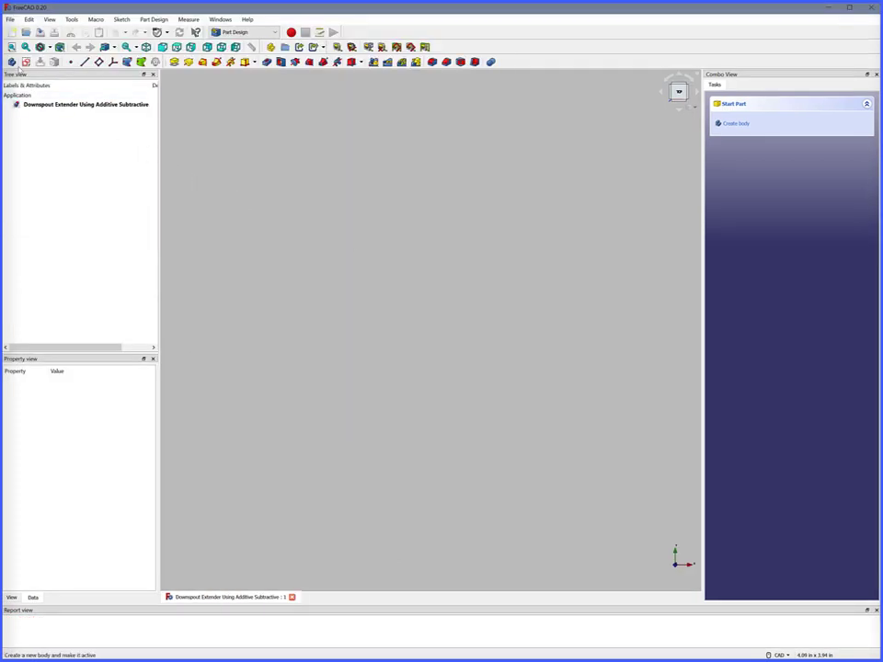
Create a new body and rename it BodyExtender
click(23, 63)
key(F2)
text(BodyExtender)
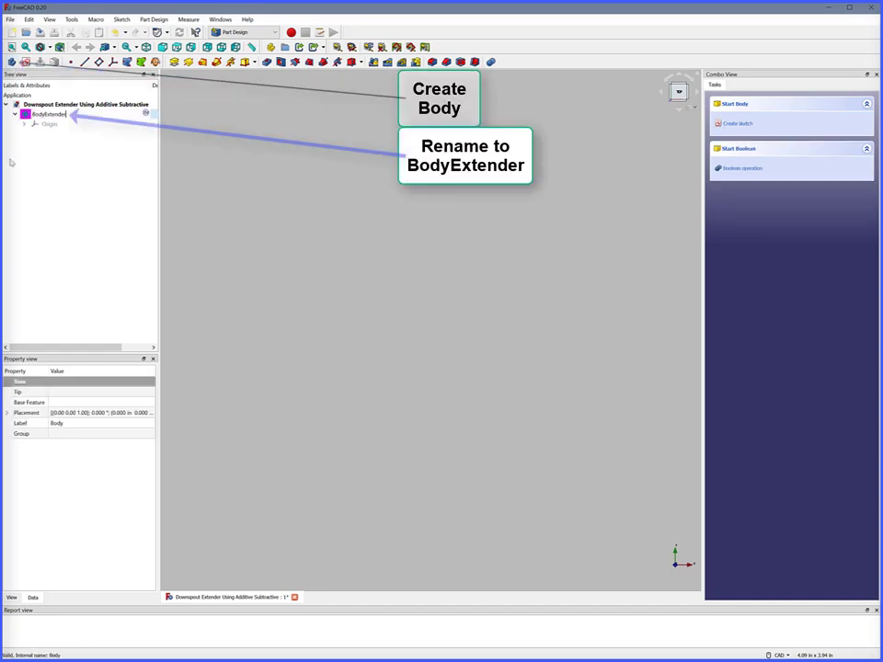
key(Return)
Add an additive box attached to the XY plane with length 3.4 in, width 5 in and height 3.4 in
click(254, 61)
click(255, 75)
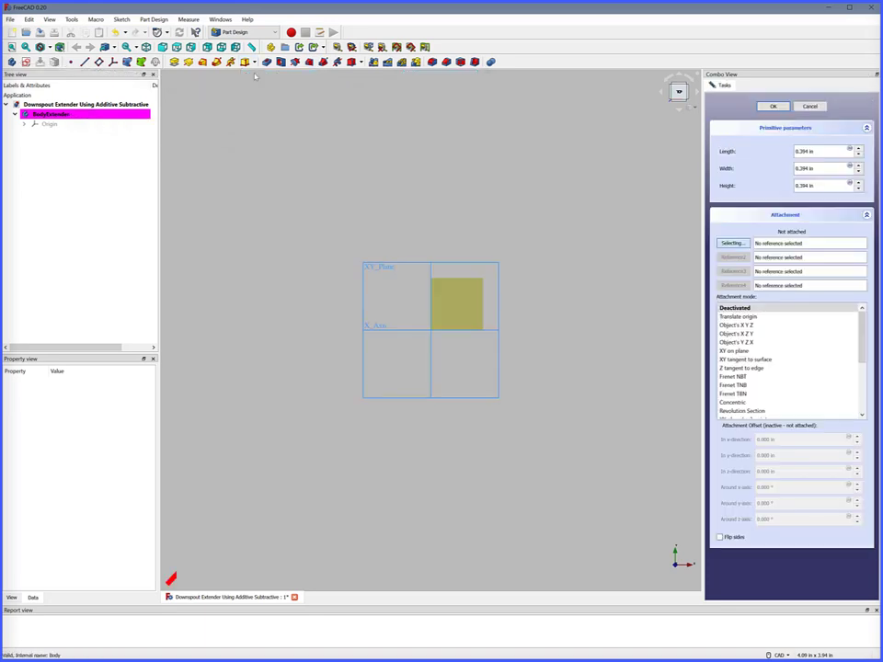
click(146, 47)
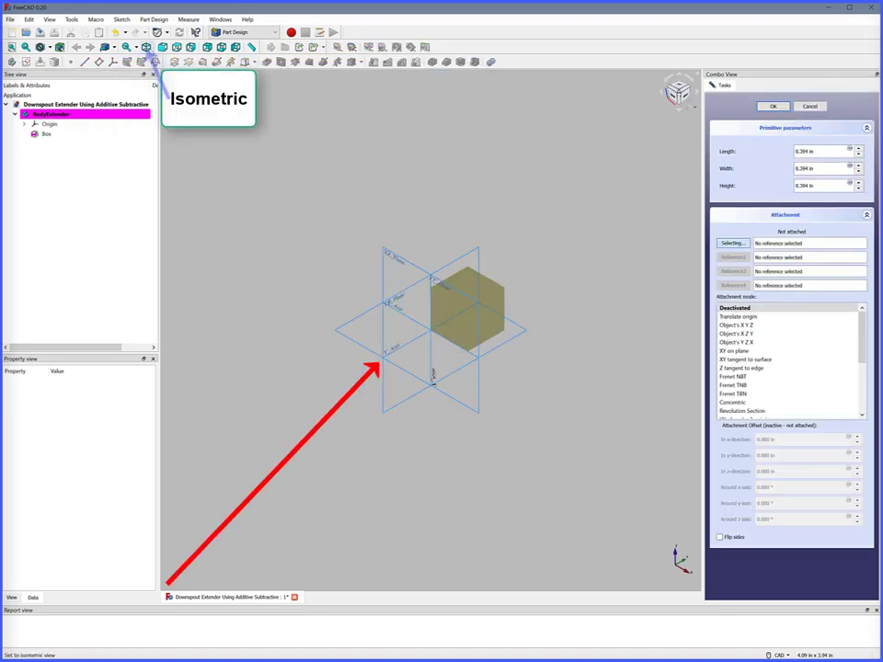
click(521, 324)
text(3.4)
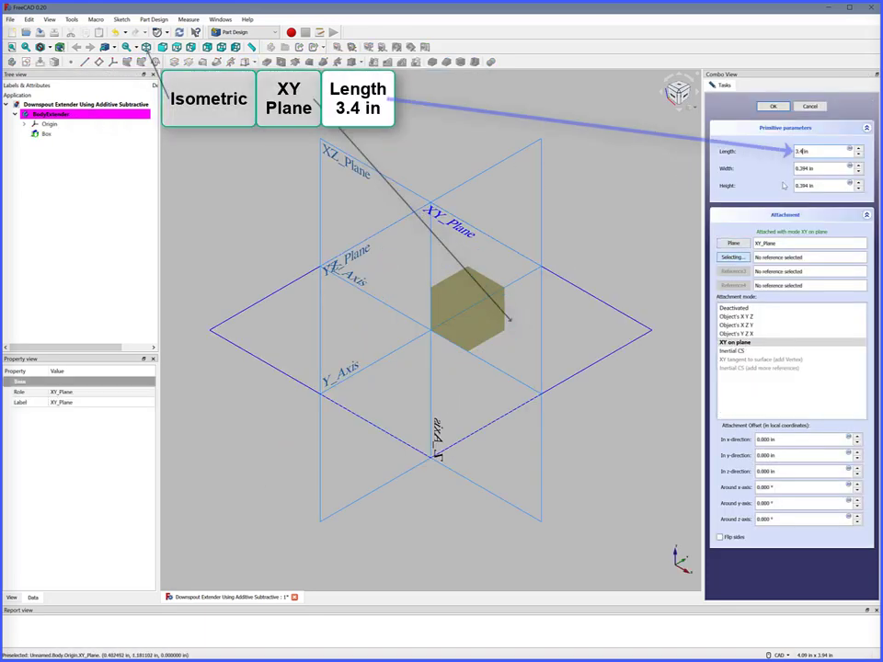
click(808, 168)
text(5)
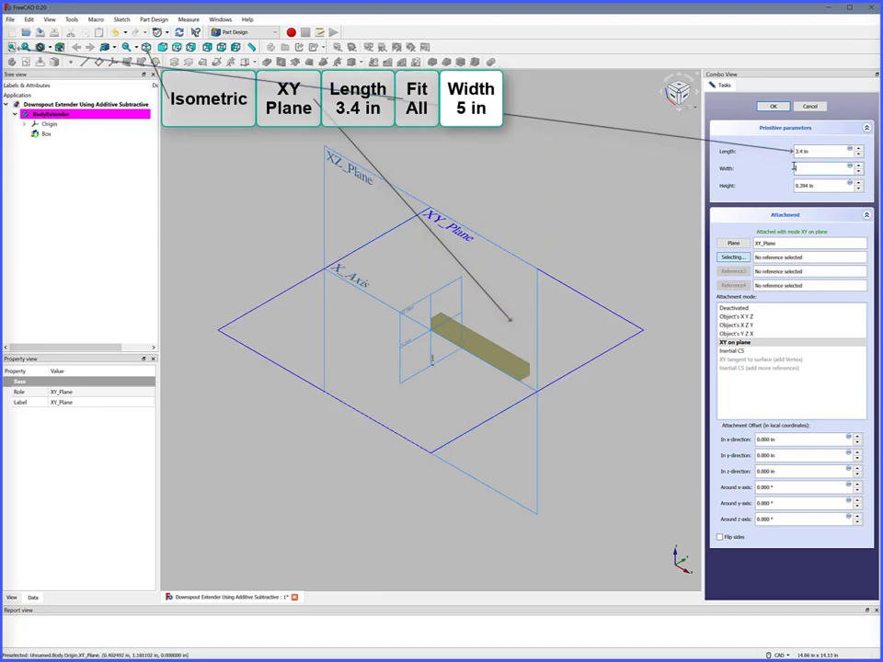
key(Tab)
text(3.4)
text(4)
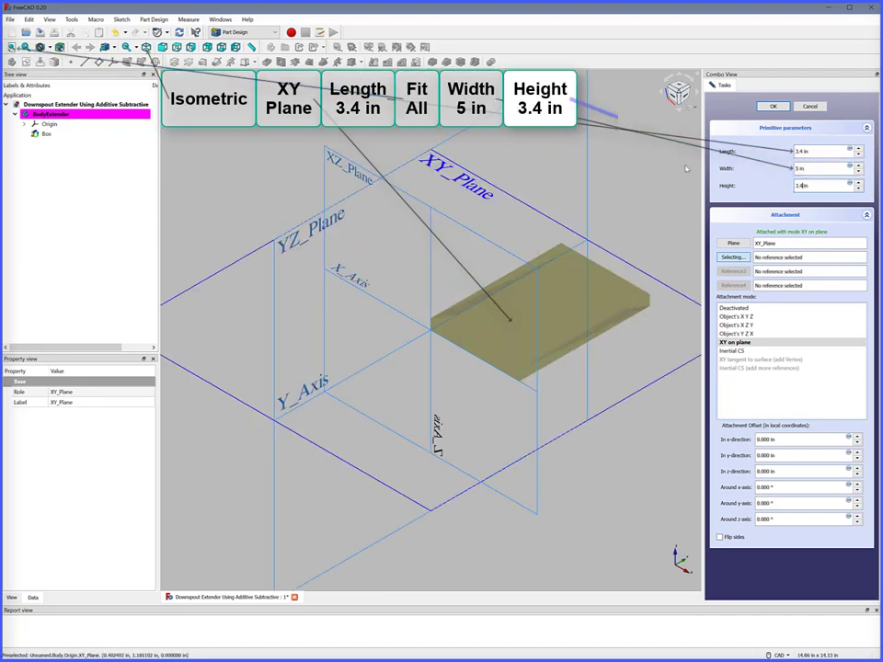
click(839, 170)
Offset the additive box -4.5 in in y and -2.5 in in z, and rename it BoxExtenderOutside
drag(771, 456, 712, 434)
text(-4)
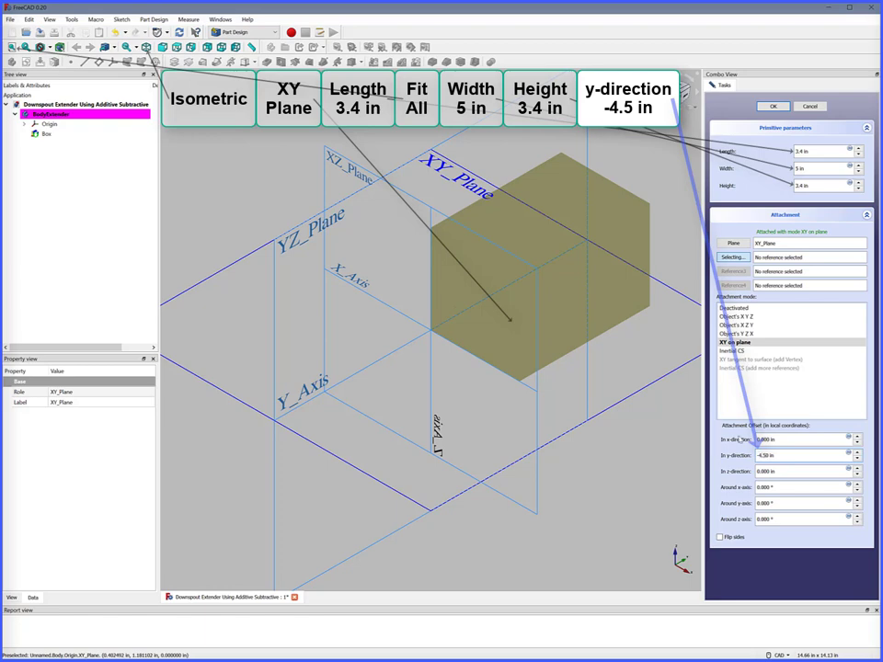
key(Tab)
text(-2.5)
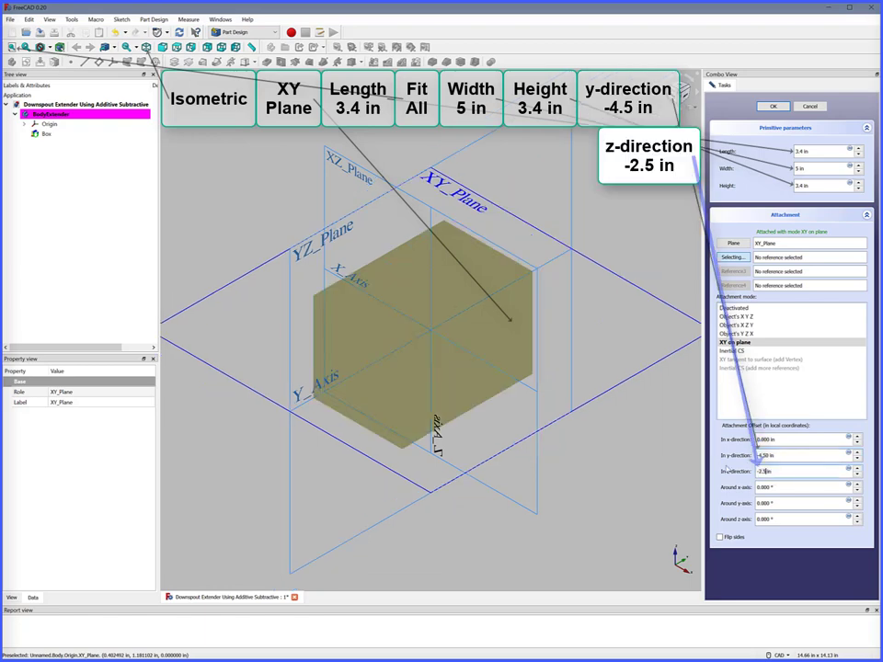
key(Tab)
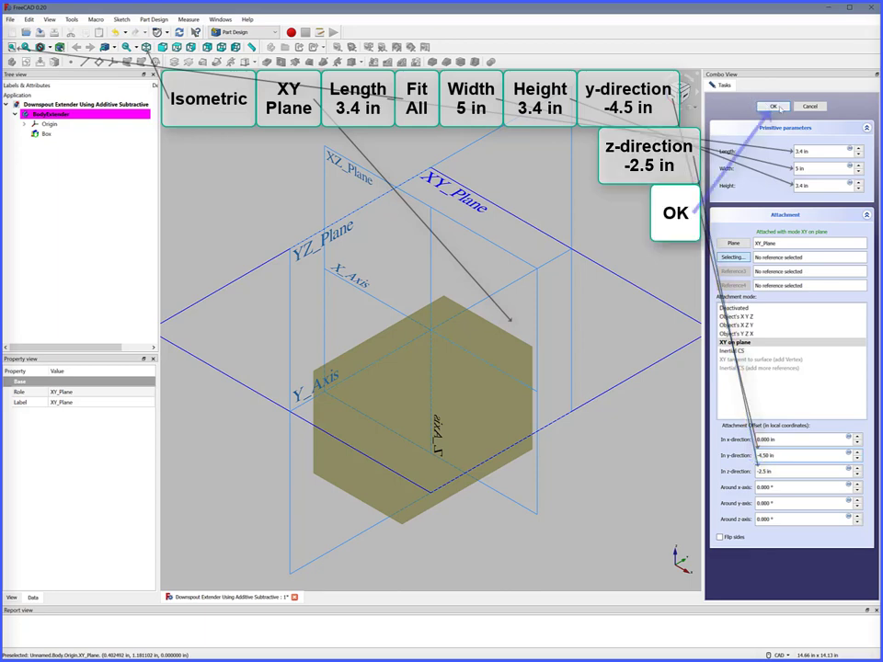
click(776, 106)
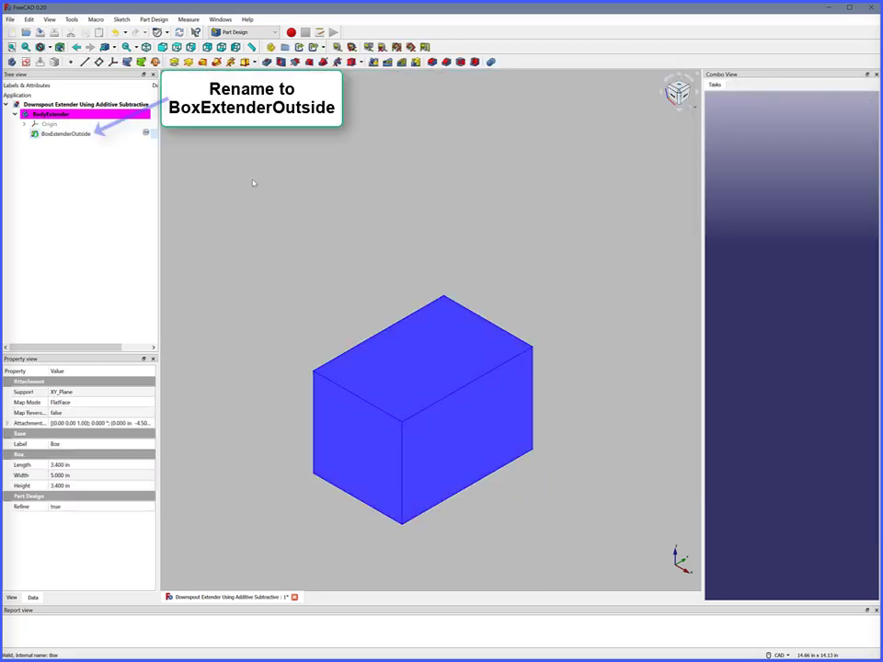
click(261, 185)
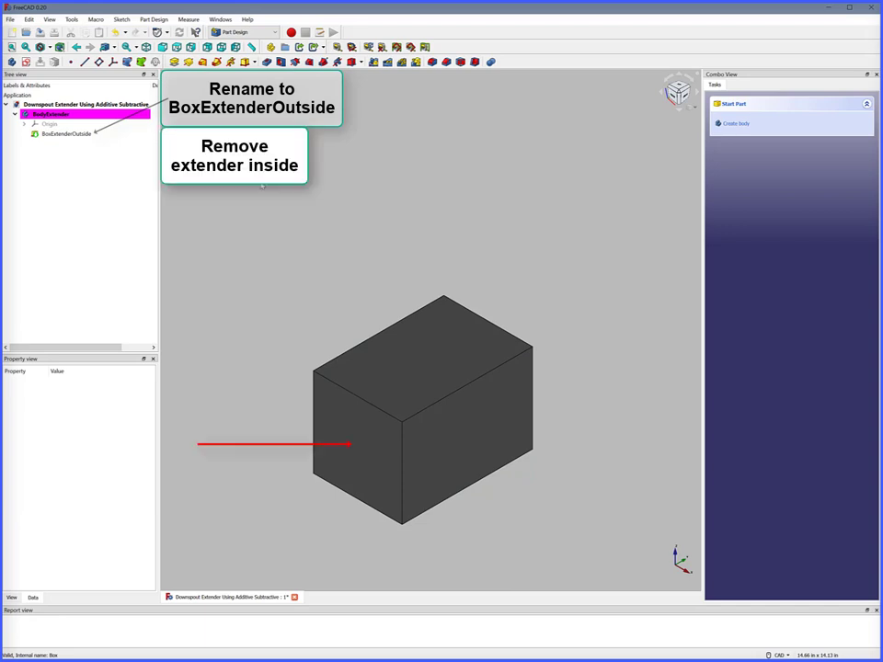
Add a subtractive box on the XY plane, 3.2 in long, 6 in wide and 3.2 in high, for the extender's inside
click(360, 61)
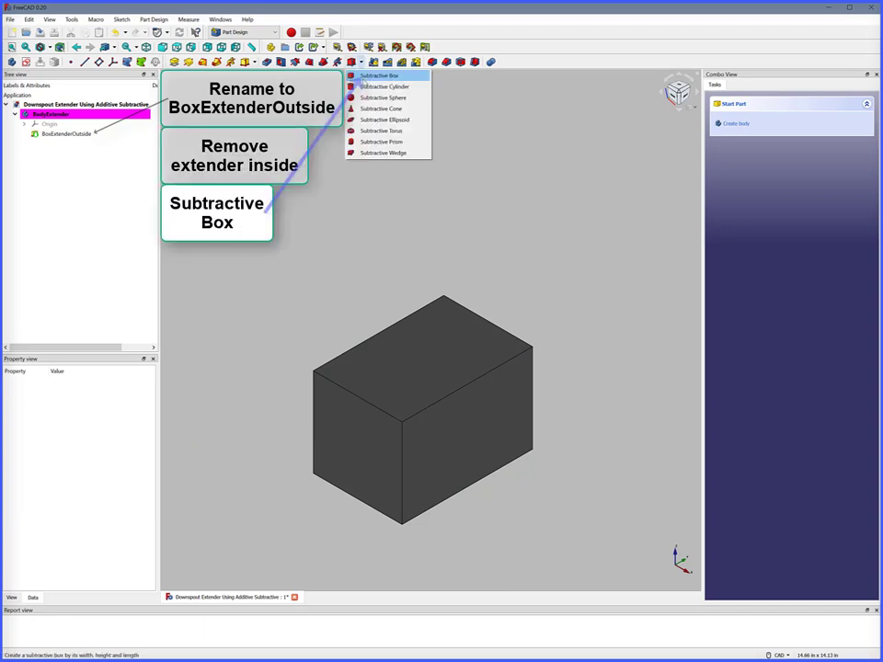
click(373, 75)
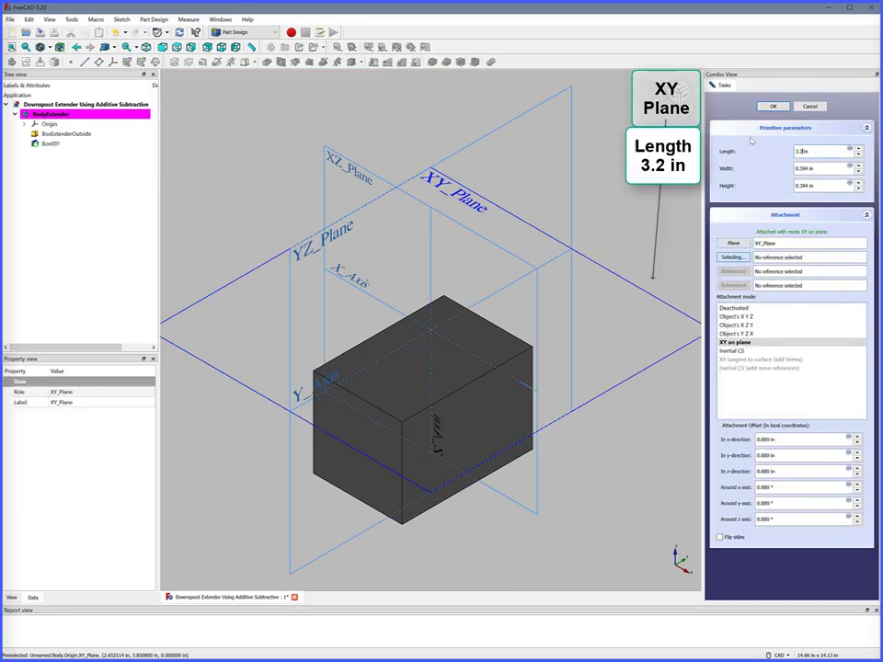
text(3.2)
key(Tab)
text(6)
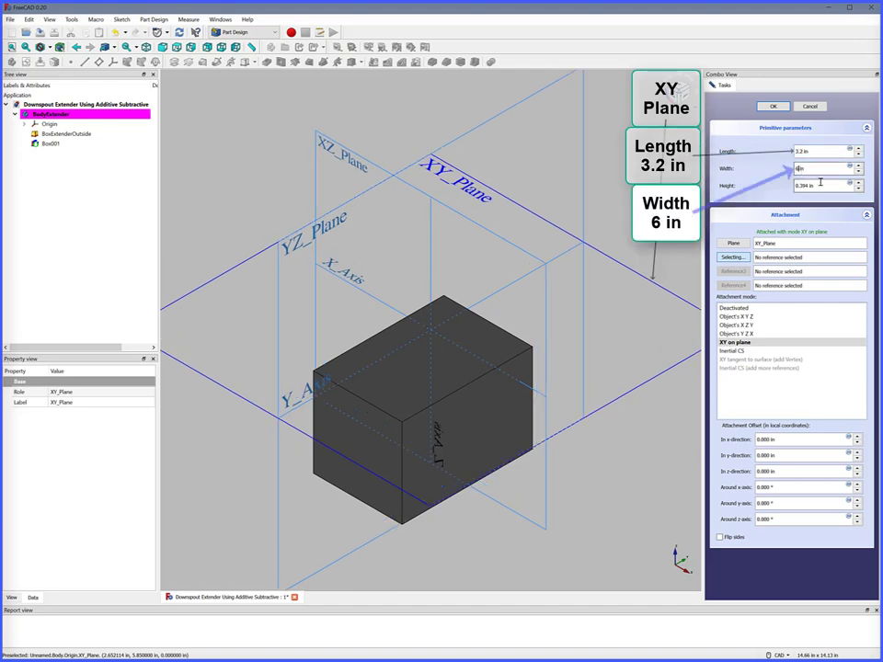
key(Tab)
text(3.2)
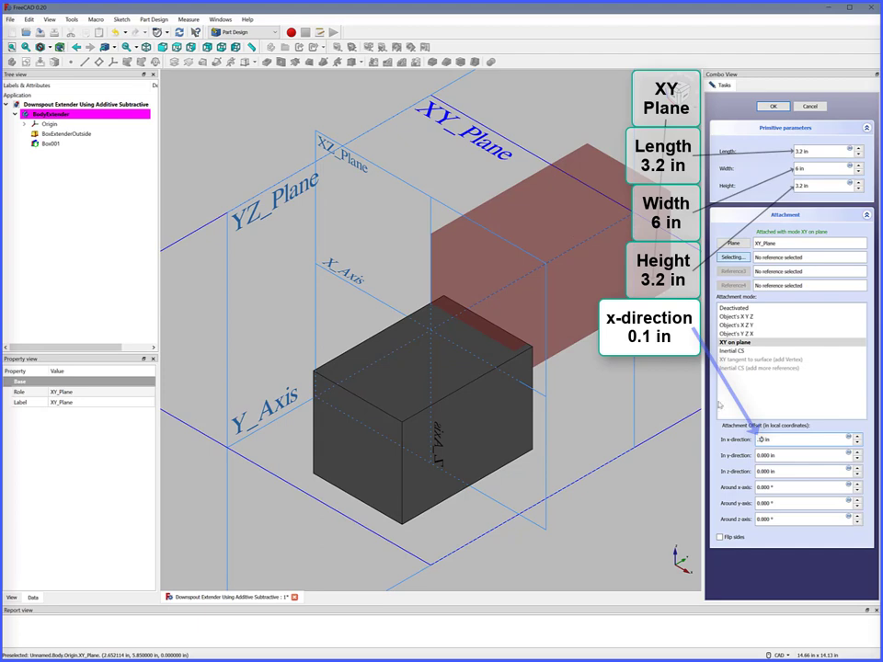
Offset the subtractive box 0.1 in in x, -5 in in y and -2.4 in in z, and rename it BoxExtenderInside
key(Tab)
text(-5)
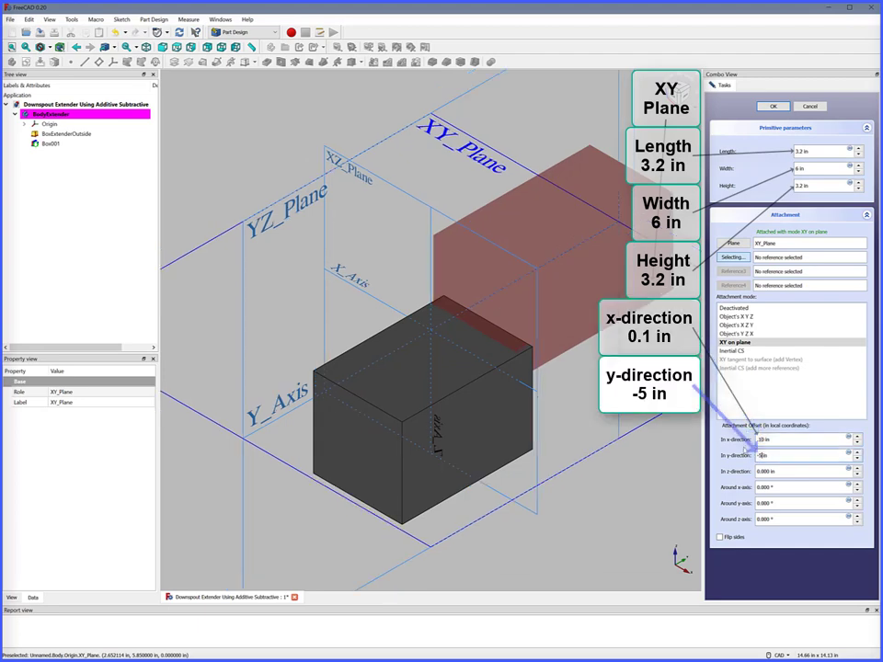
key(Tab)
text(-2.4)
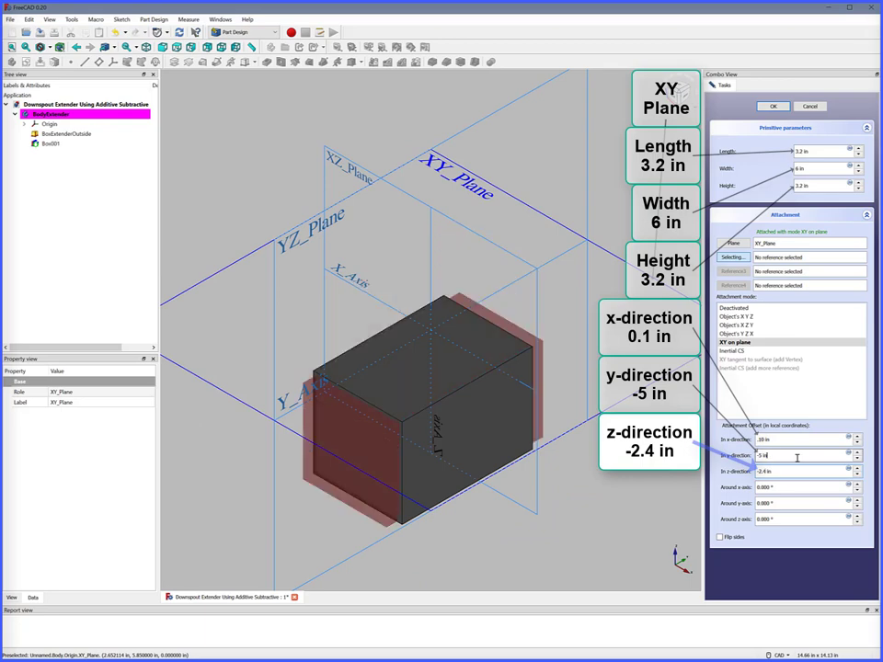
click(773, 106)
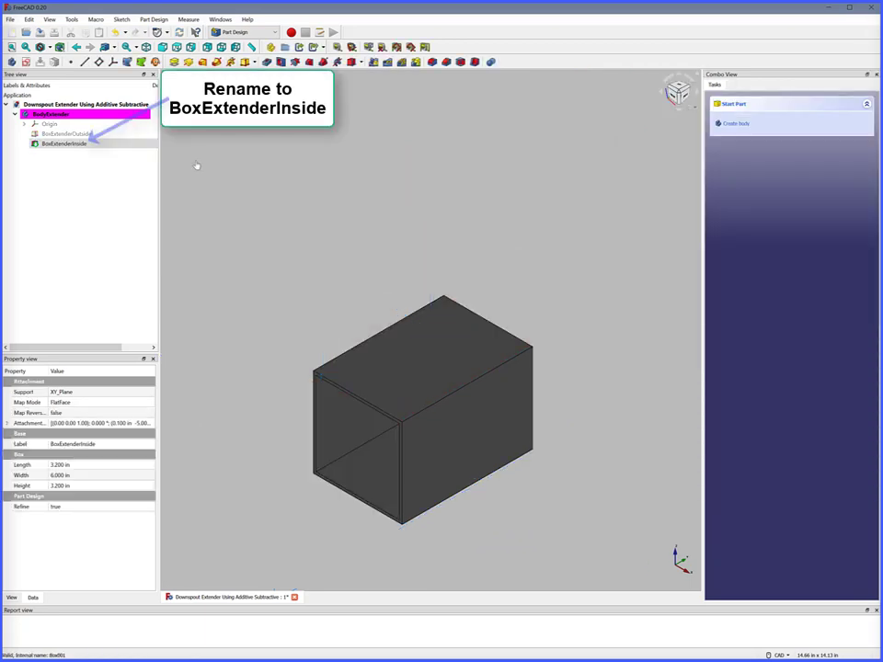
click(196, 166)
Add a second subtractive box on the XY plane, 4 in long, 6 in wide and 2 in high, to cut the extender's top
middle_drag(197, 166, 242, 198)
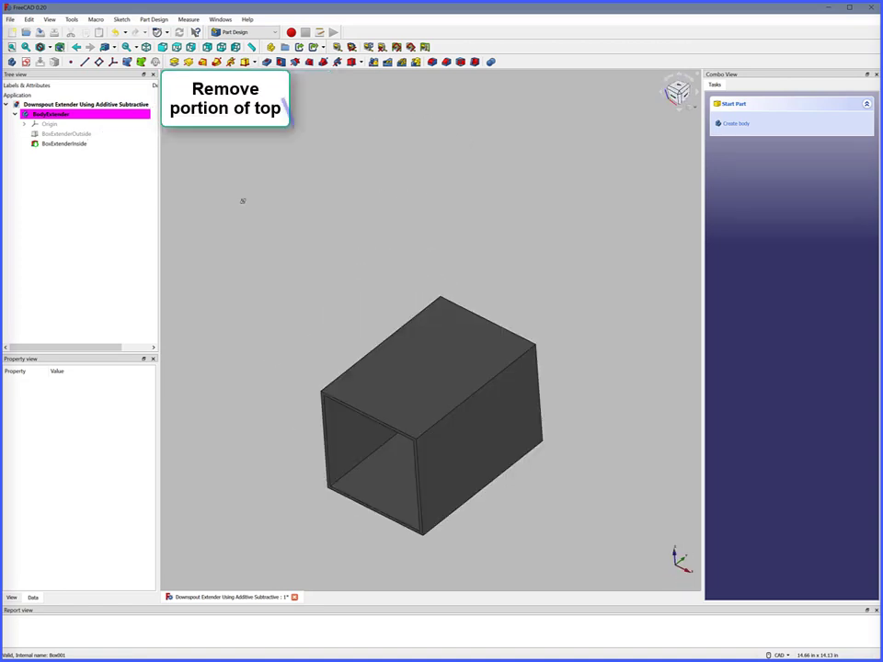
click(361, 61)
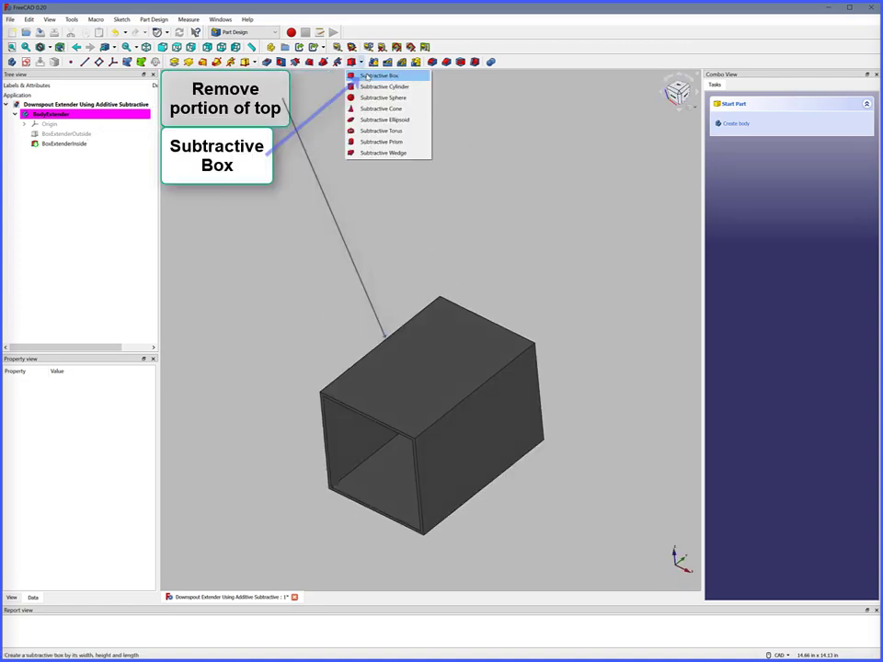
click(367, 76)
click(146, 47)
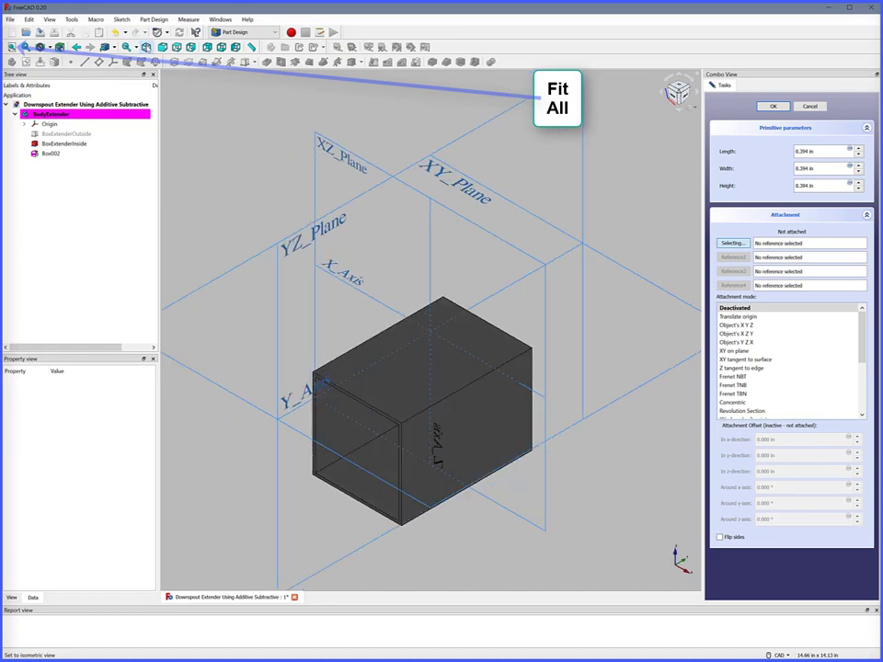
click(594, 245)
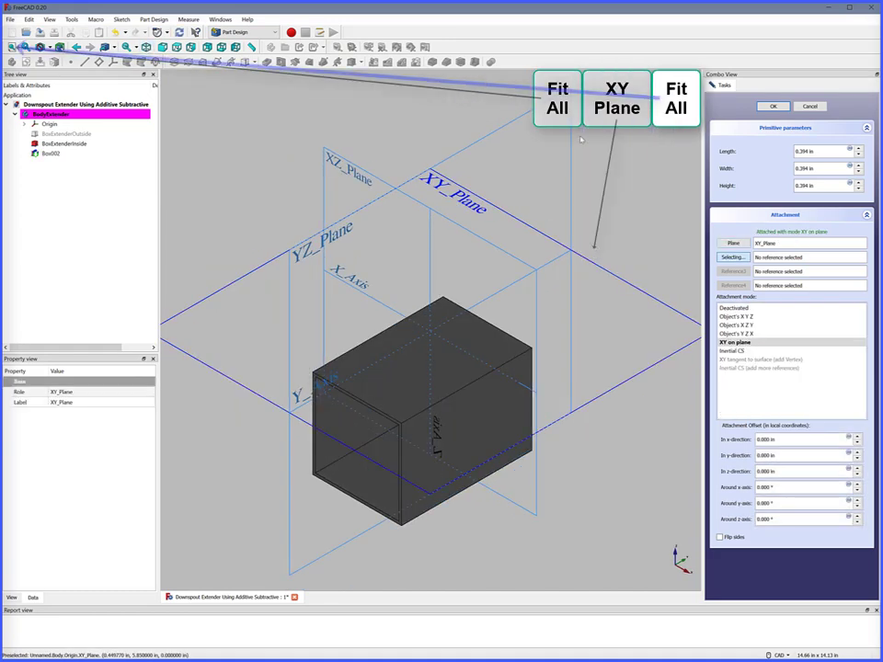
key(v)
key(f)
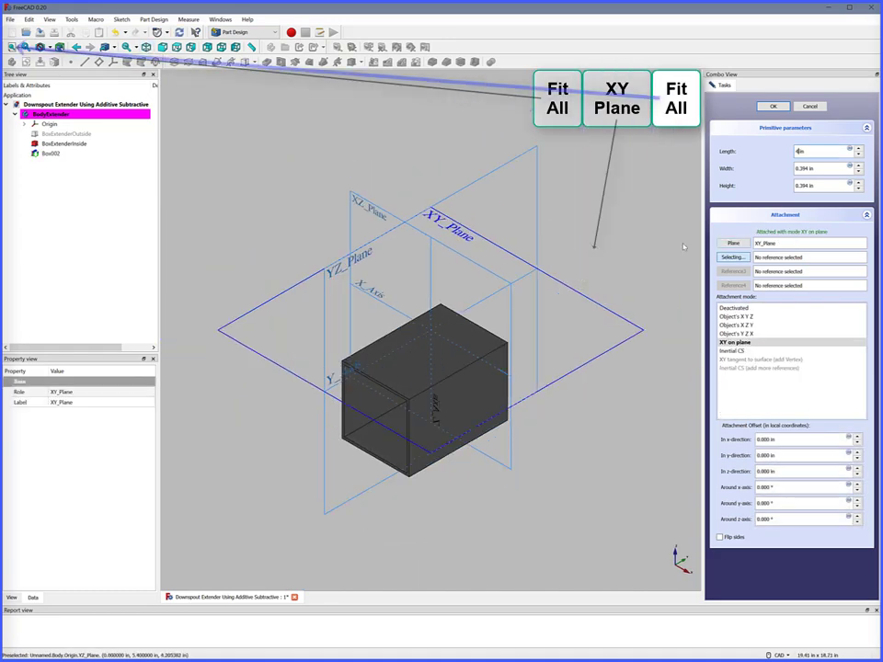
double_click(809, 169)
text(6)
click(826, 186)
text(2)
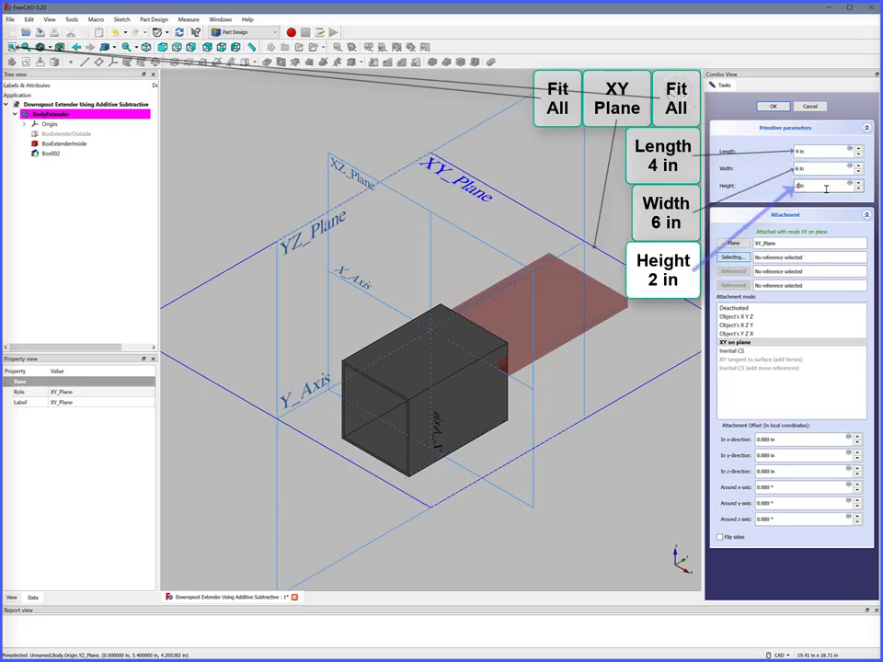
Offset the top-cutting box -0.1 in in x, -4 in in y and 0.5 in in z, and rename it BoxExtenderTopRemoved
drag(768, 440, 685, 434)
text(-.1)
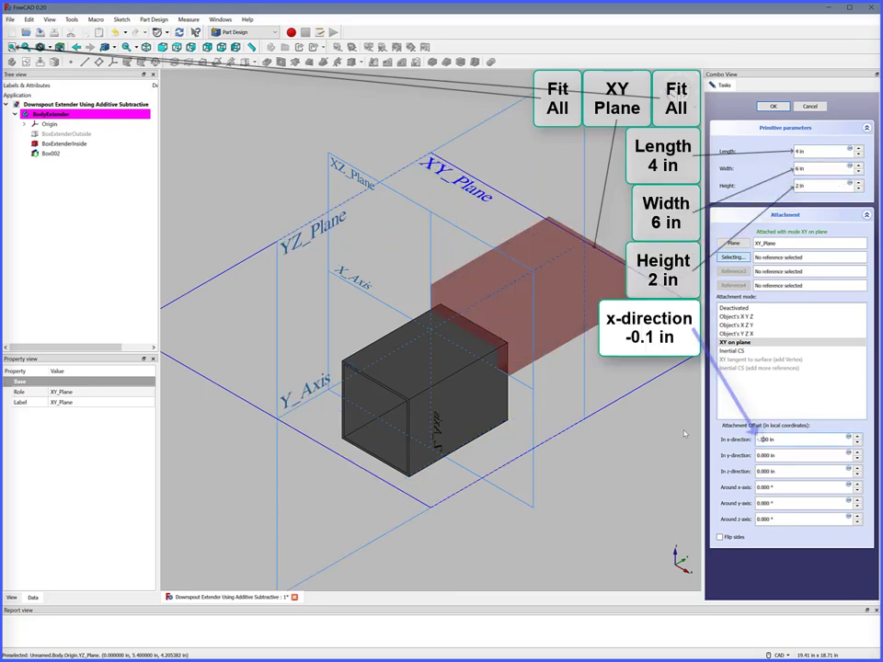
key(Tab)
text(-4)
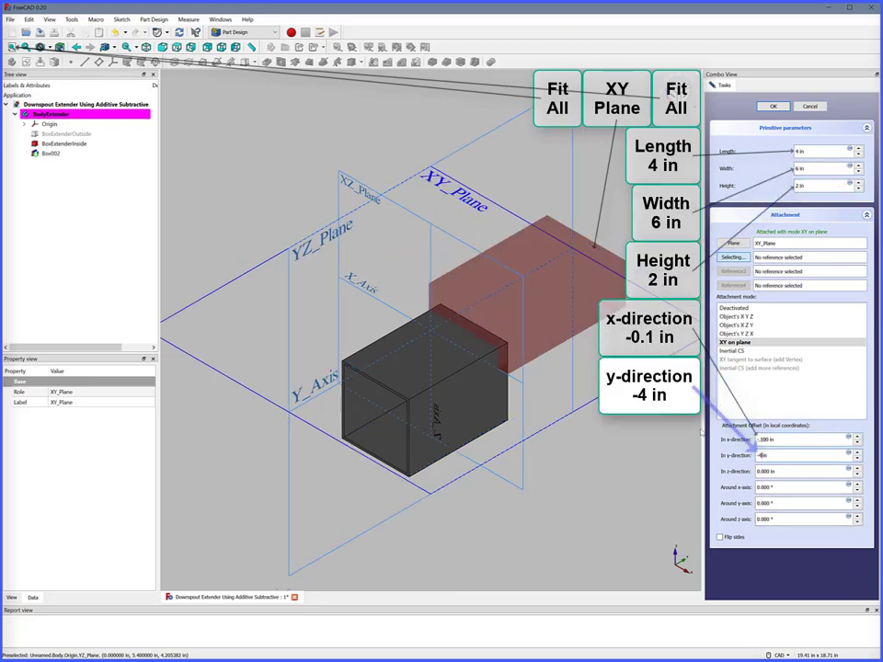
click(780, 470)
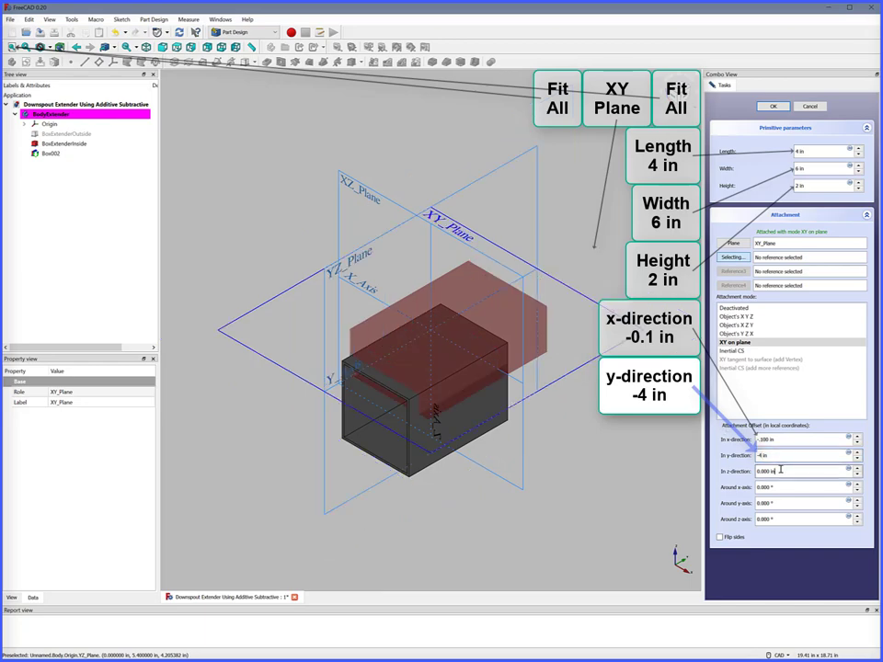
text(.5)
click(794, 489)
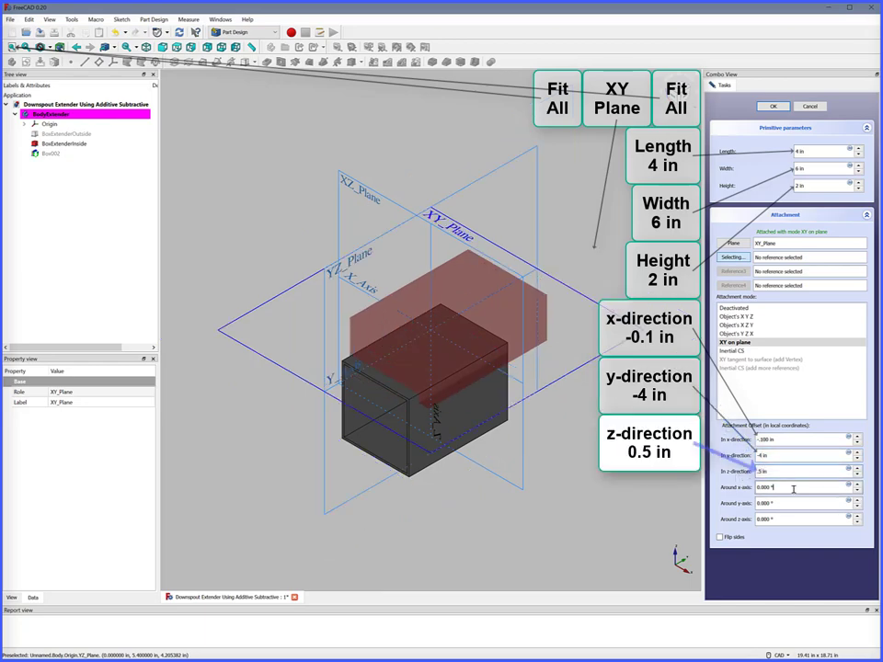
click(774, 106)
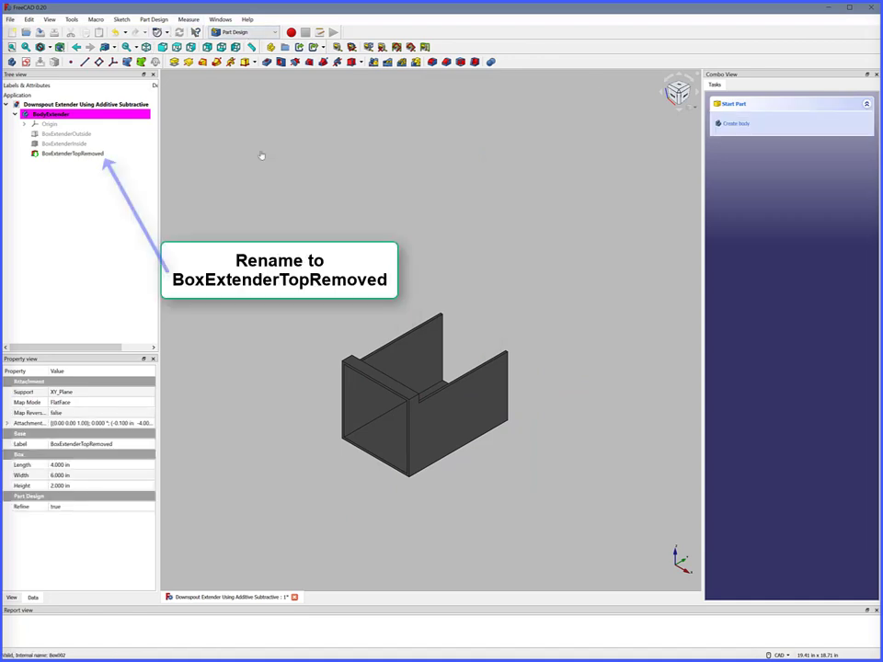
click(259, 154)
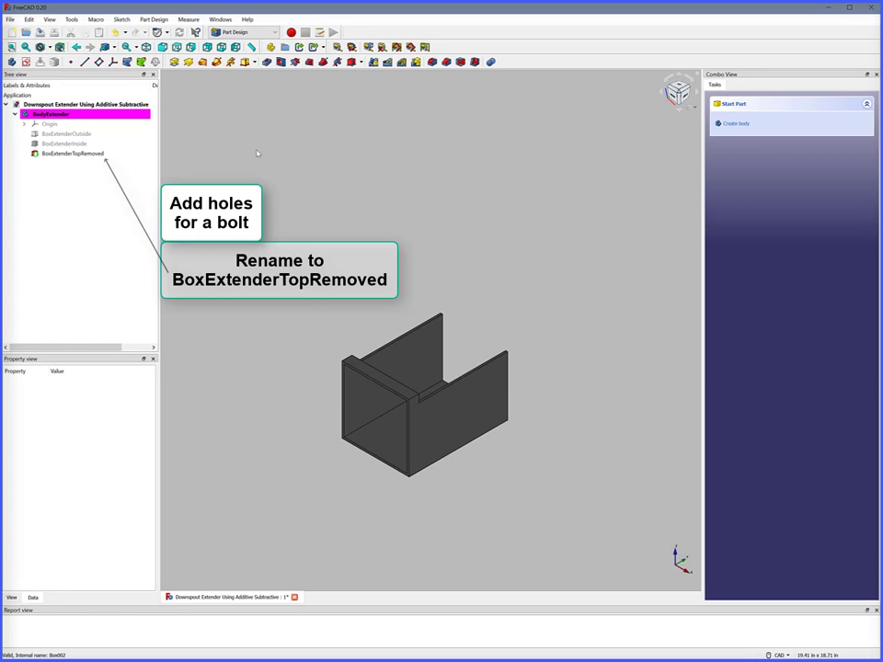
Add a subtractive cylinder for the bolt holes on the XY plane, with radius 0.15 in and height 4 in
click(361, 62)
click(368, 87)
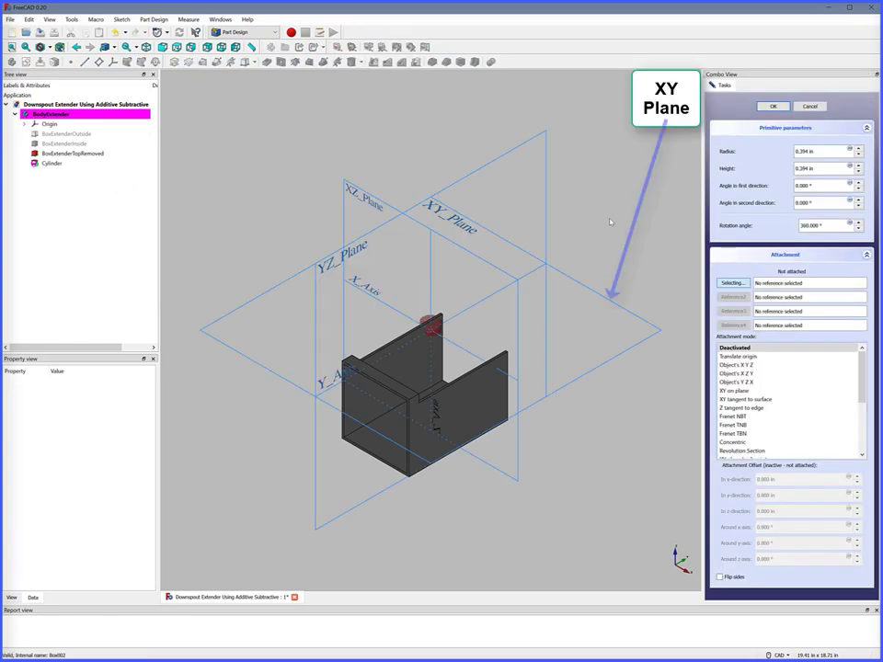
click(610, 300)
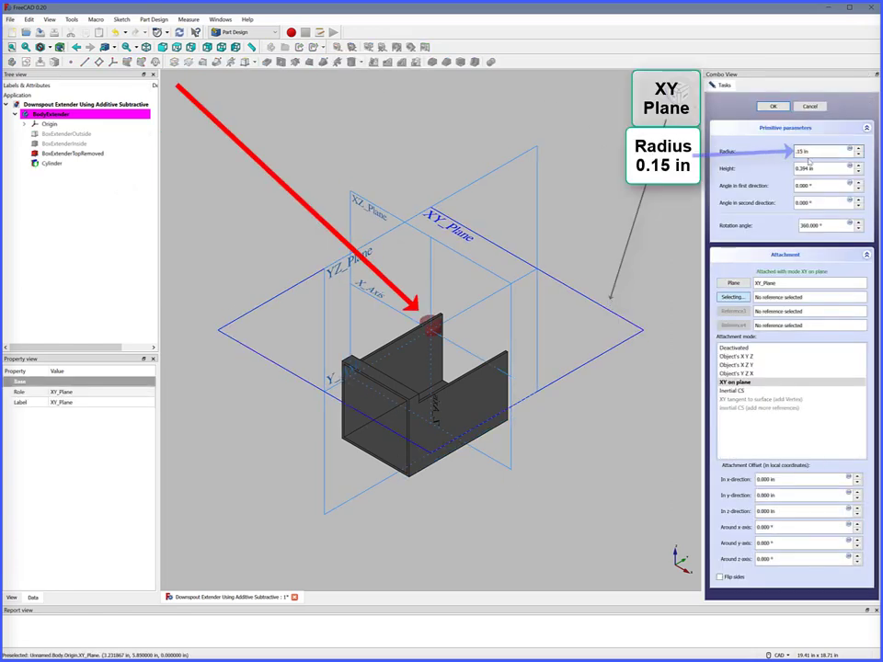
click(826, 169)
text(4)
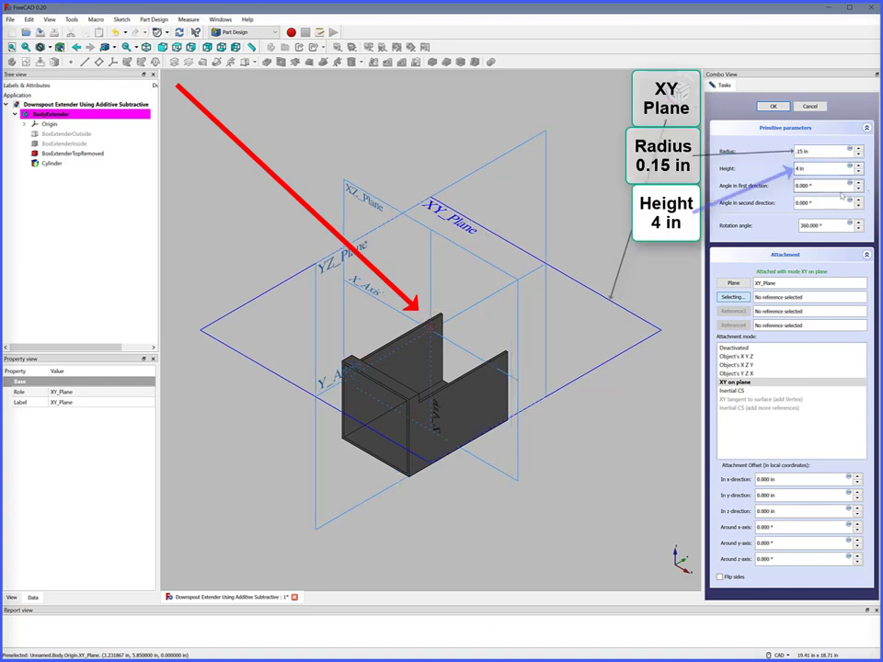
Rotate the subtractive cylinder 90° around the y-axis, offset it -0.5 in in x, and rename it CylinderBoltHoles
click(825, 188)
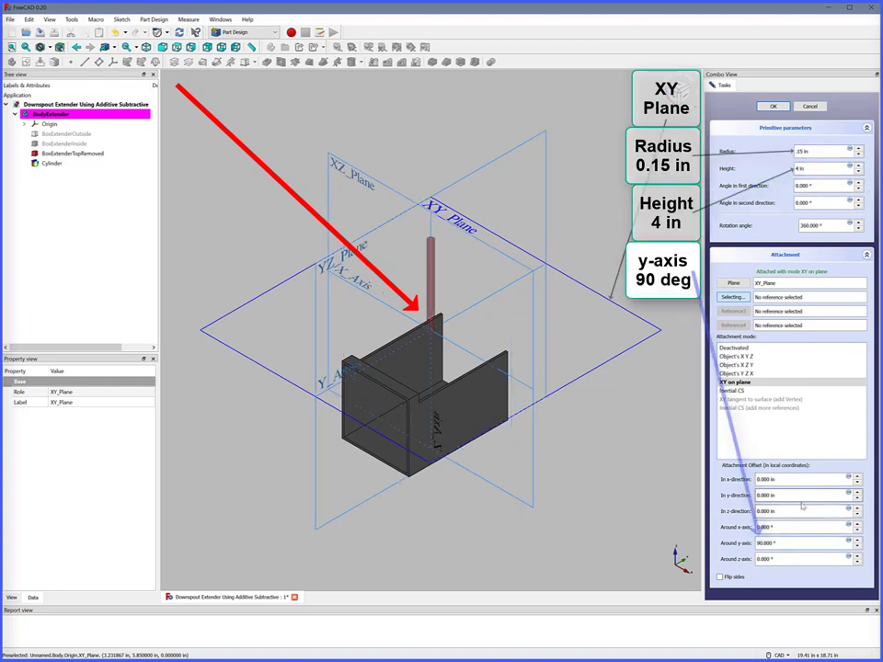
double_click(783, 480)
text(-.5)
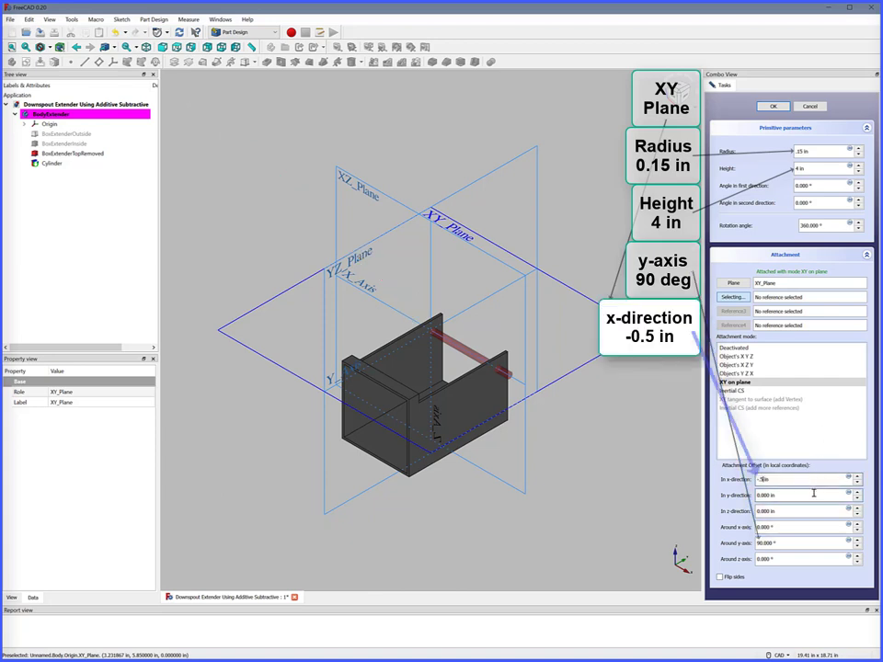
click(774, 107)
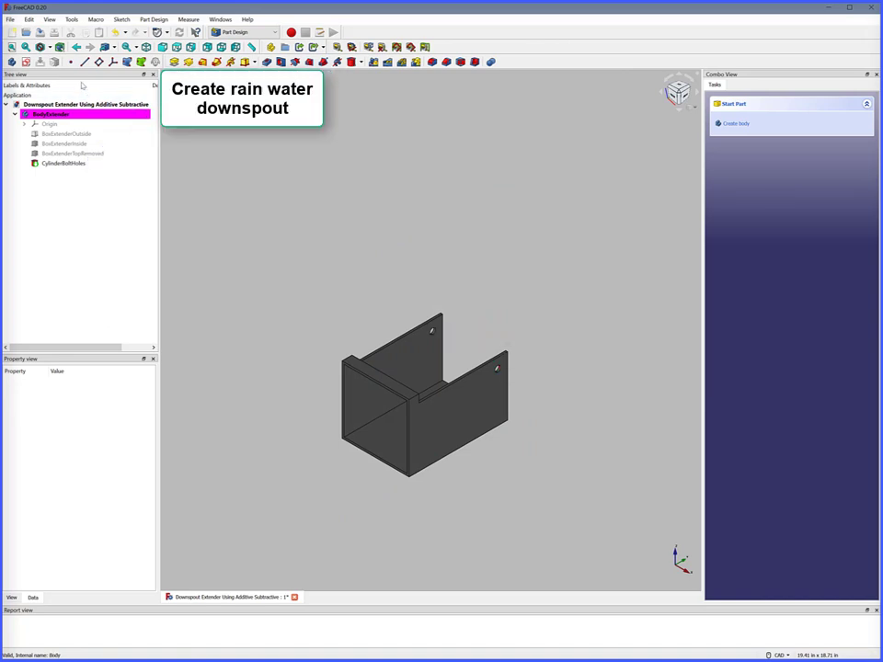
Deactivate and hide BodyExtender, and create a new body named BodyDownspout
double_click(59, 116)
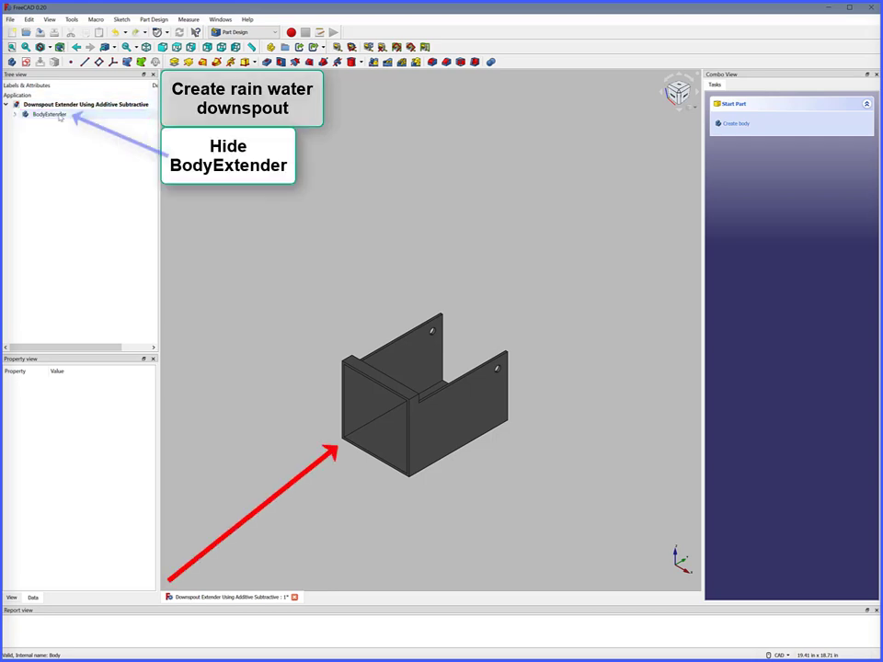
click(59, 116)
key(space)
click(11, 62)
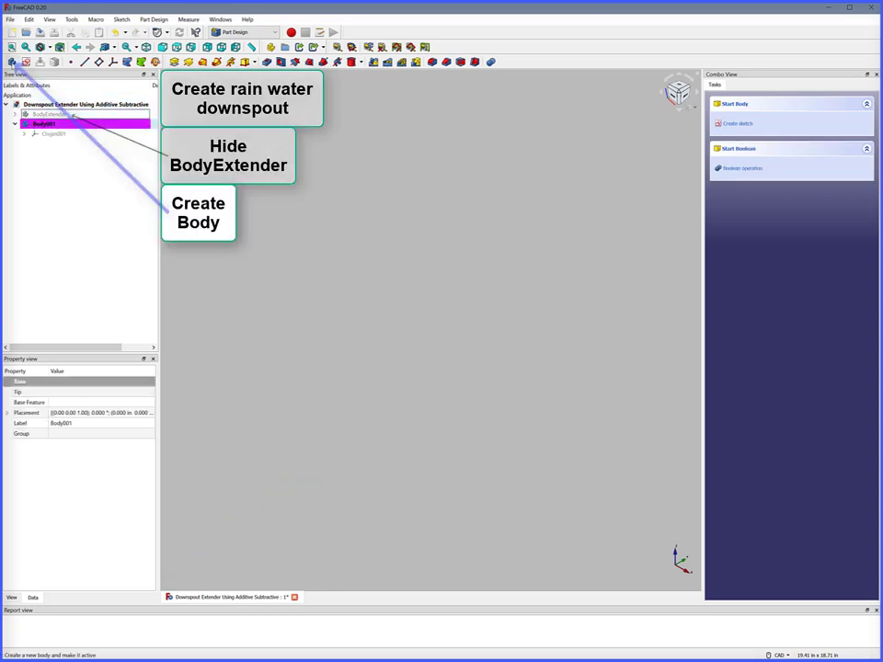
key(F2)
text(BodyDownspout)
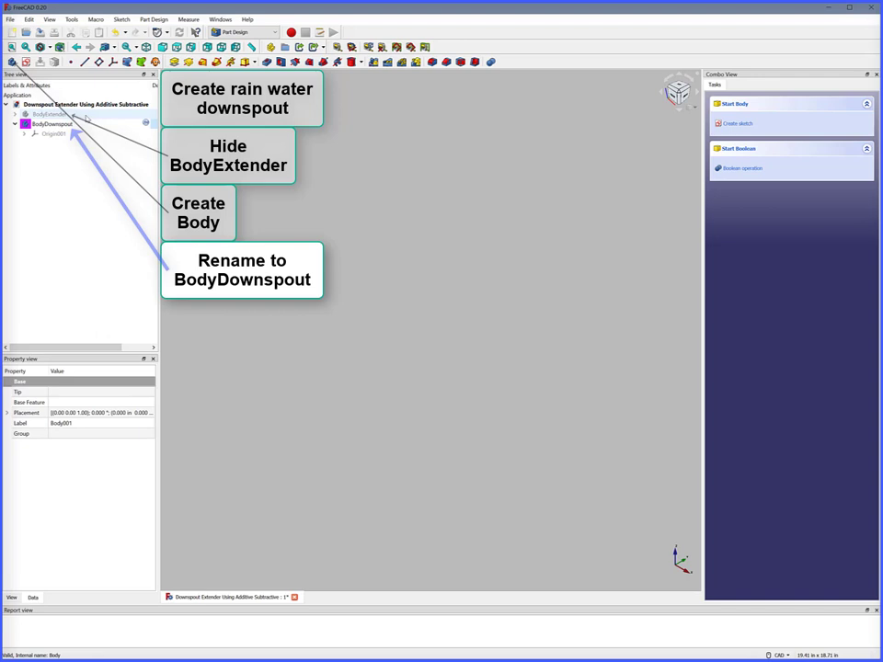
Add an additive box to BodyDownspout on the XY plane, 3 in long, 10 in wide and 3 in high
click(255, 62)
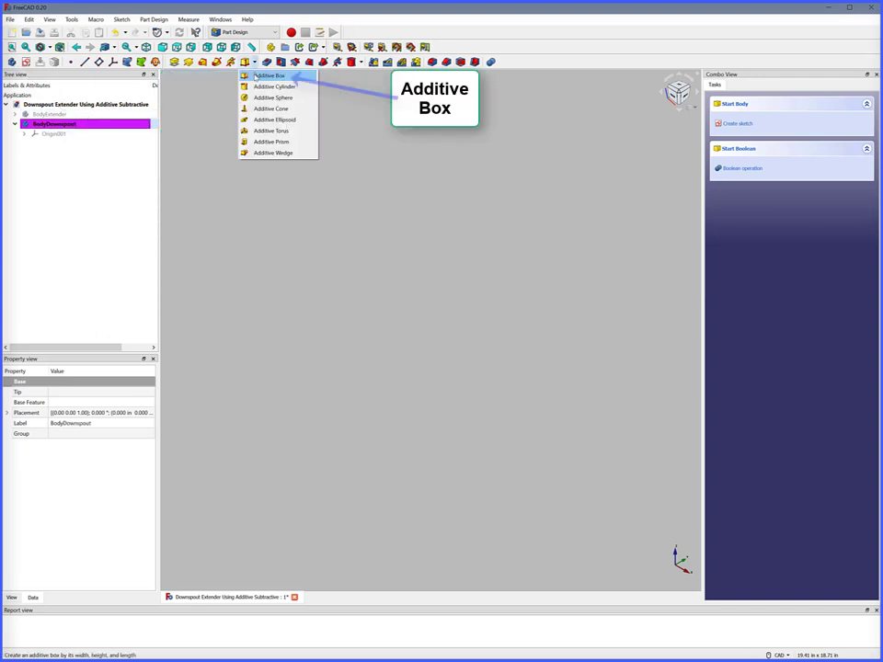
click(255, 76)
click(482, 432)
drag(809, 151, 770, 157)
text(3)
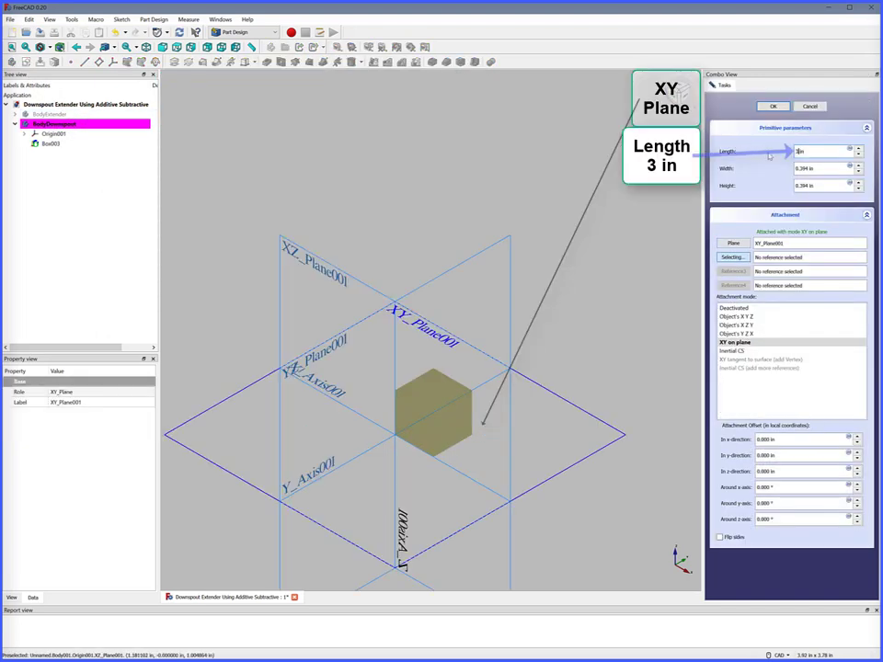
drag(809, 169, 770, 168)
text(10)
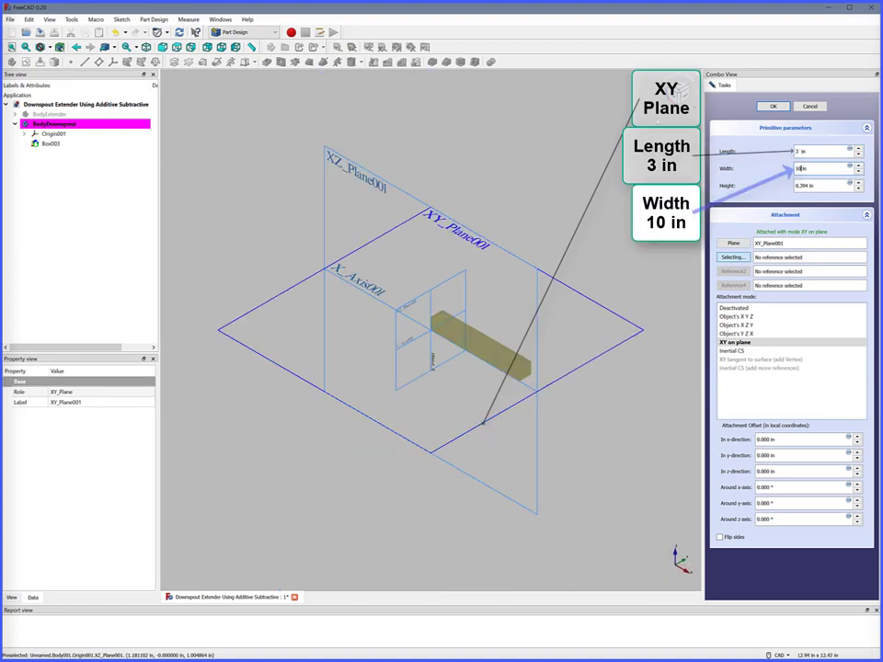
click(832, 150)
drag(808, 186, 772, 187)
text(3)
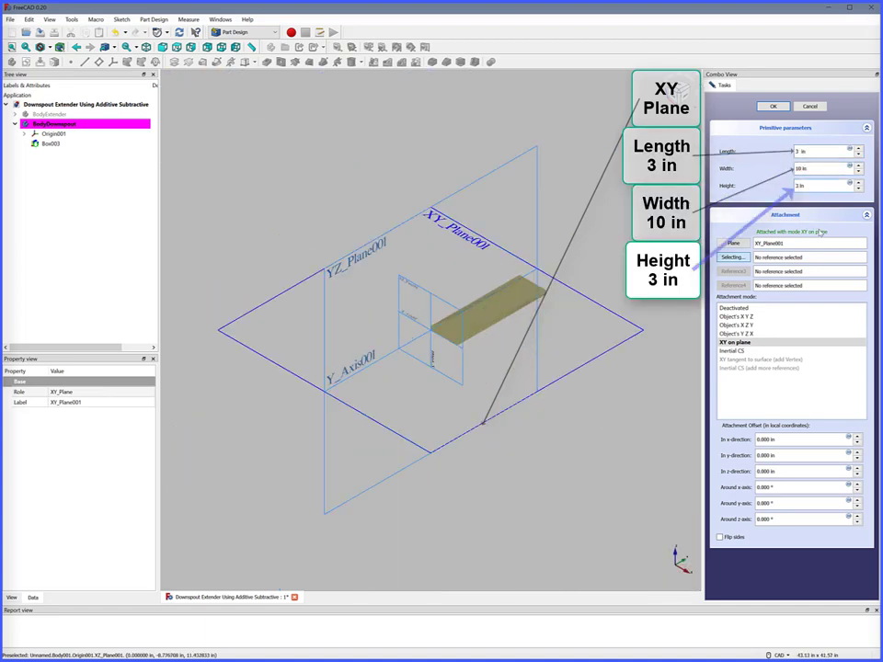
Offset the downspout's additive box 0.25 in in x, -0.5 in in y and -2.25 in in z
click(834, 244)
click(764, 439)
text(25)
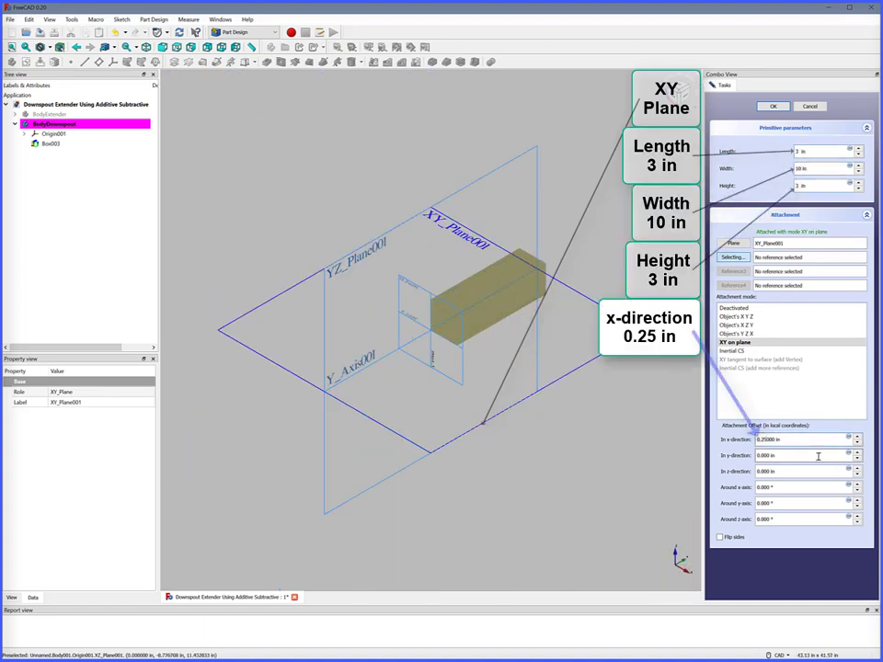
drag(763, 456, 621, 447)
text(-.5)
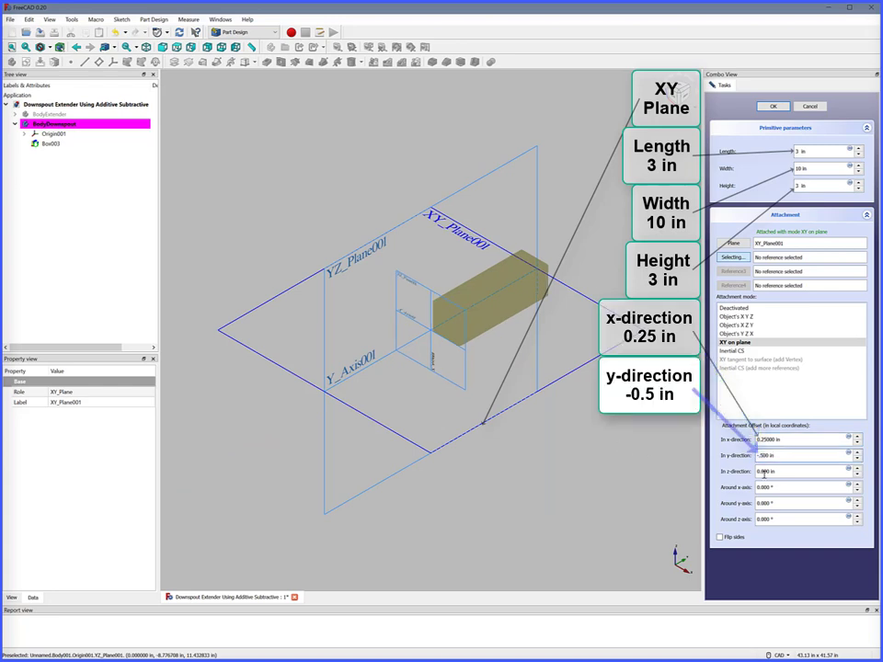
double_click(782, 471)
text(-2.25)
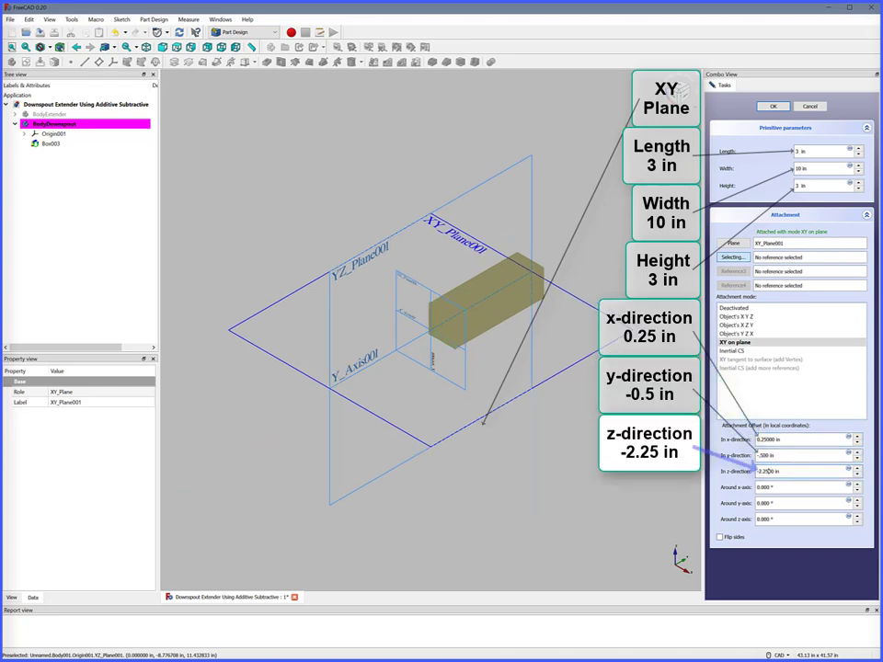
click(790, 456)
click(772, 106)
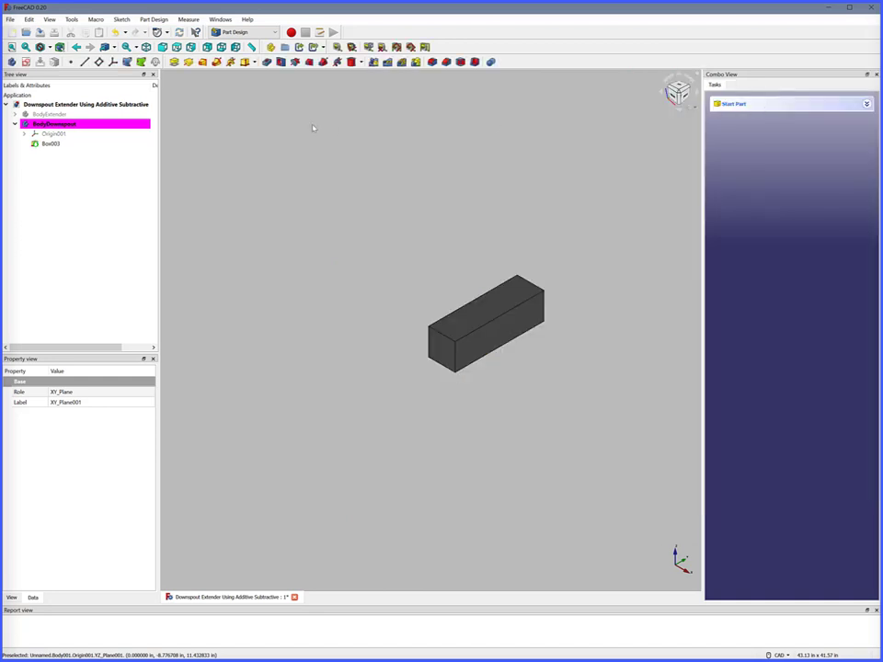
Rename the downspout's additive box as BoxDownspoutOutside
click(51, 143)
key(F2)
text(BoxDownspoutOutside)
key(Return)
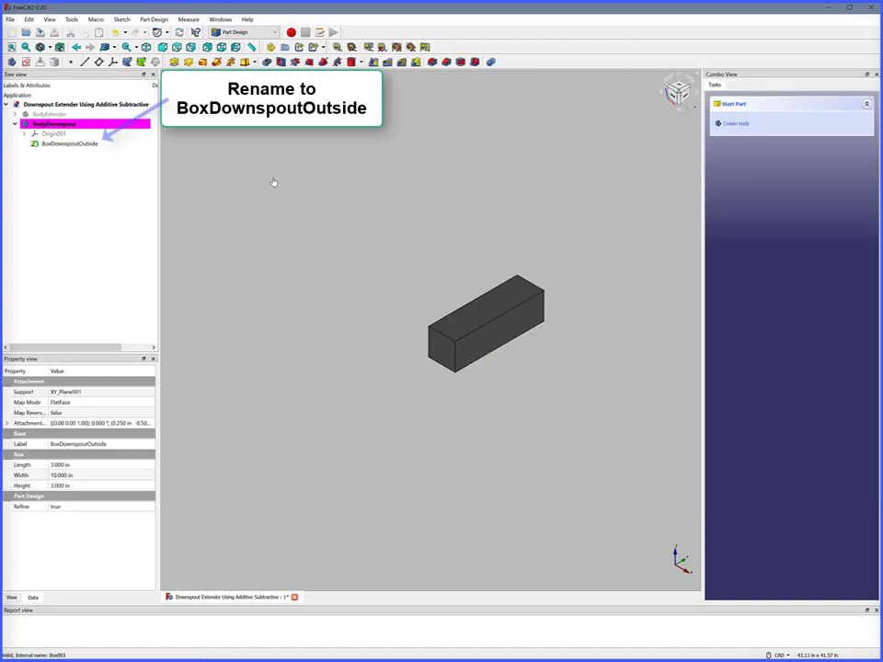
click(274, 182)
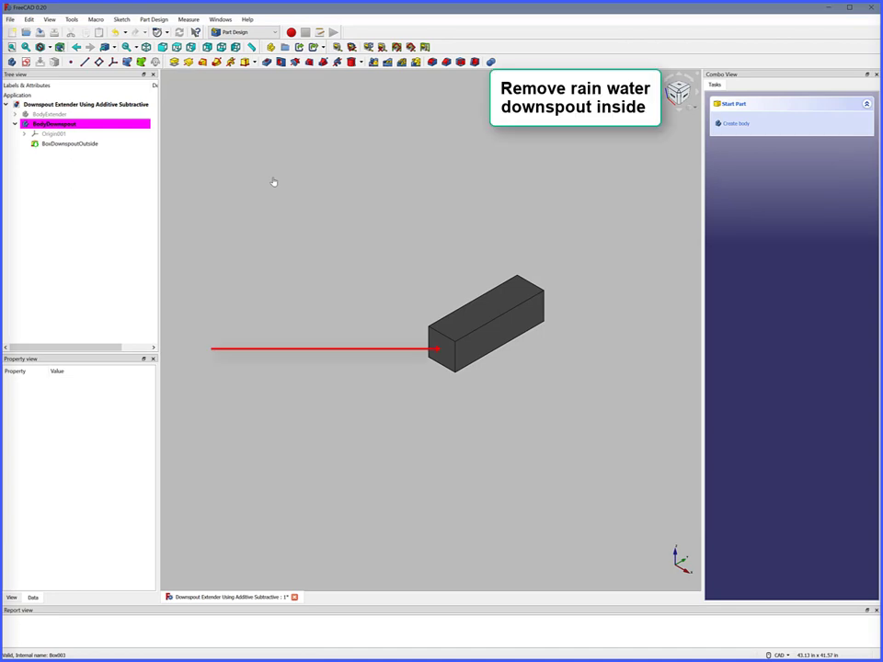
Hollow the downspout with a 2.8 x 12 x 2.8 in subtractive box on the XY plane, offset 0.35, -0.5, -2.15 in, named BoxDownspoutInside
click(361, 62)
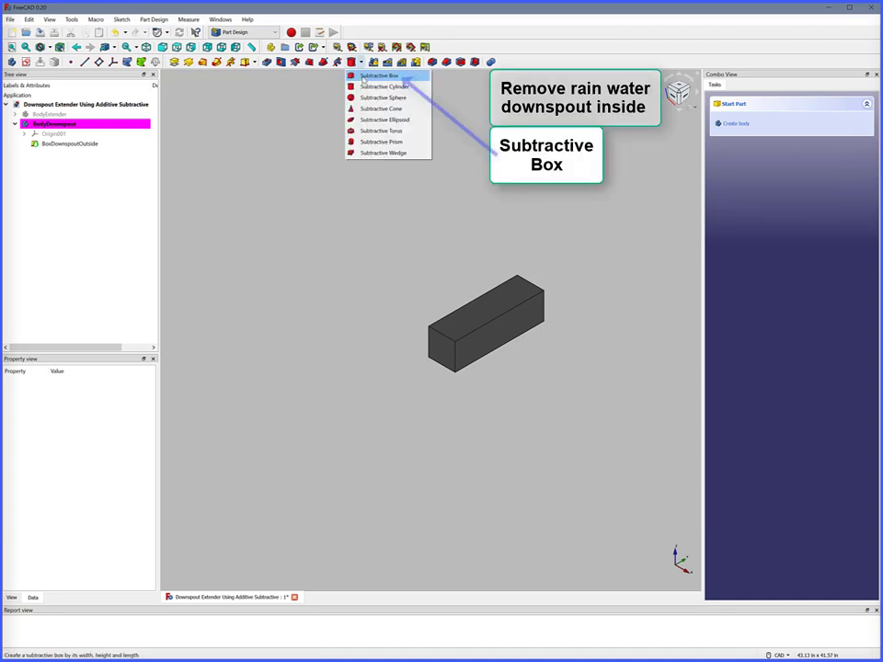
click(363, 78)
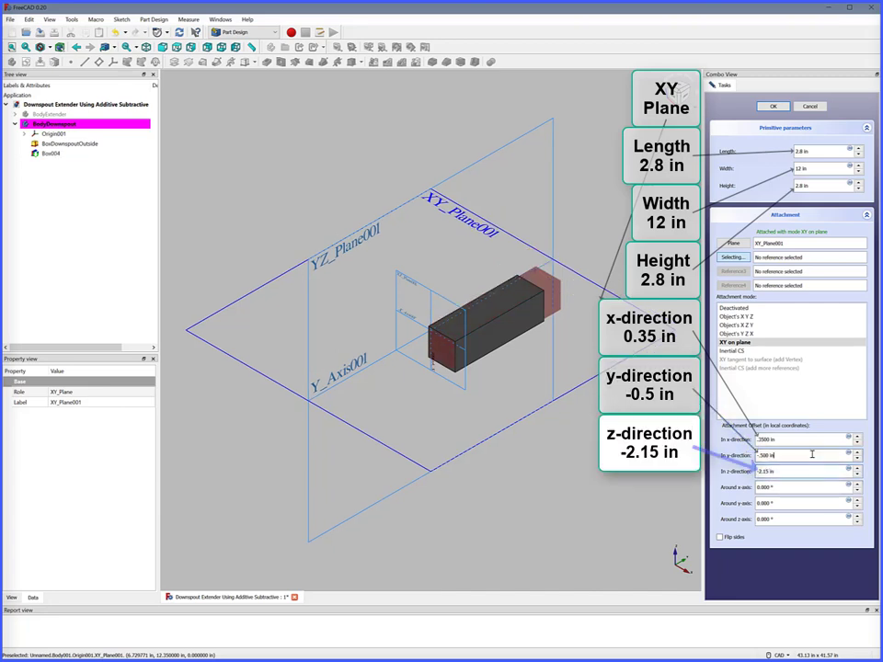
click(773, 106)
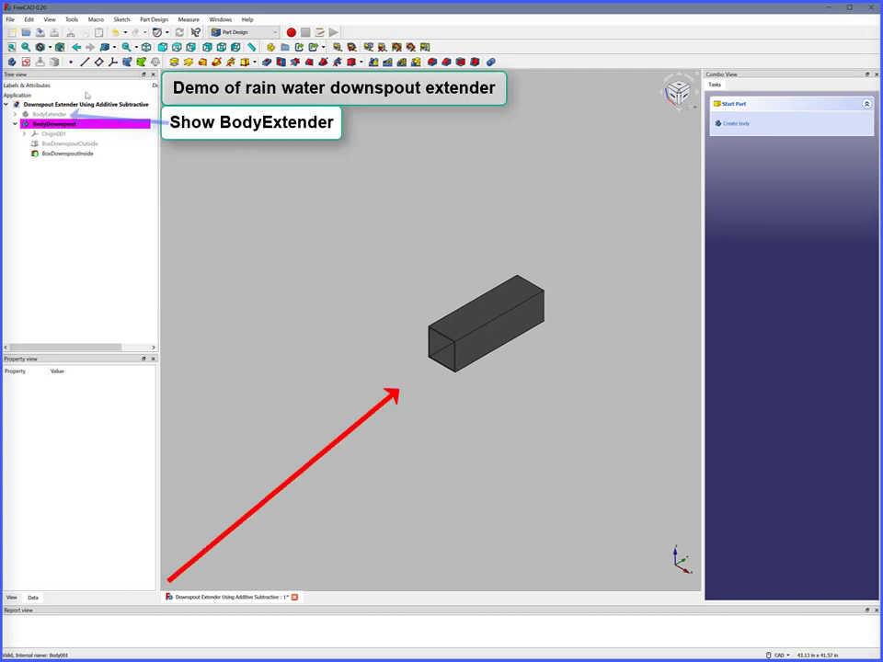
Show BodyExtender alongside the downspout and set its placement axis to x=1, y=0, z=0
click(50, 114)
key(space)
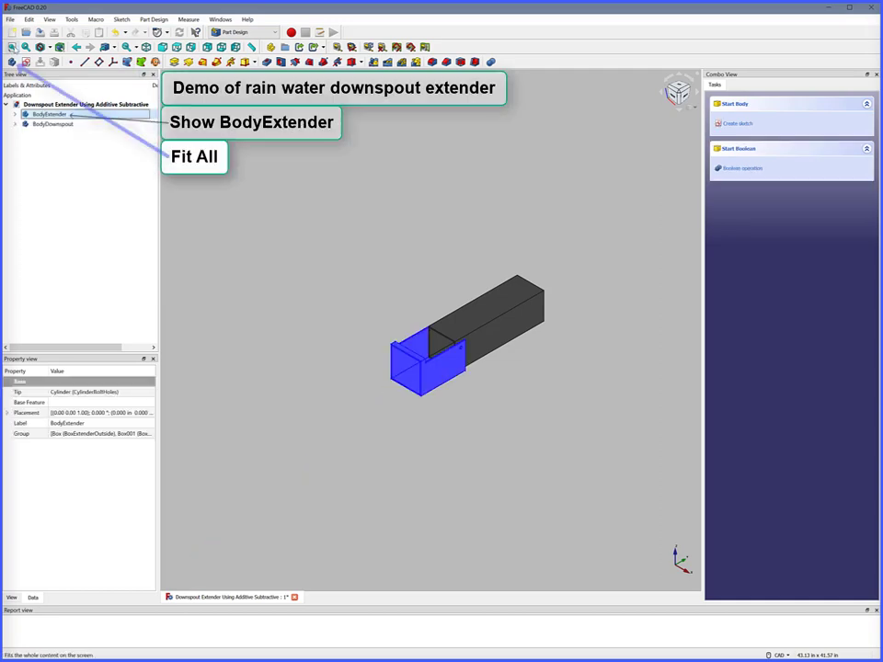
click(12, 47)
click(7, 412)
click(19, 433)
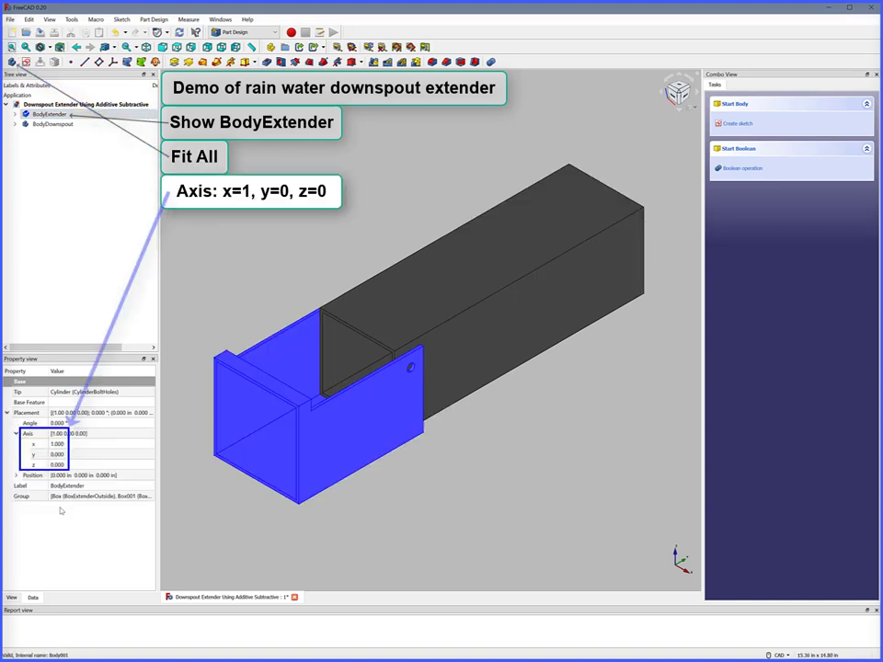
Set BodyExtender's placement angle to -150° to fold the extender up over the downspout
click(30, 423)
click(57, 423)
text(-150)
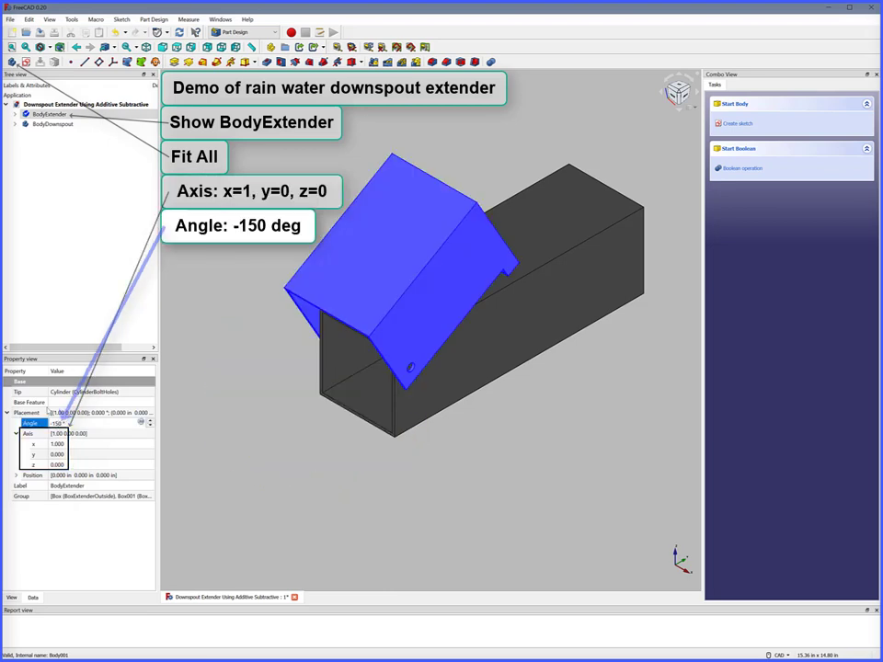
key(Return)
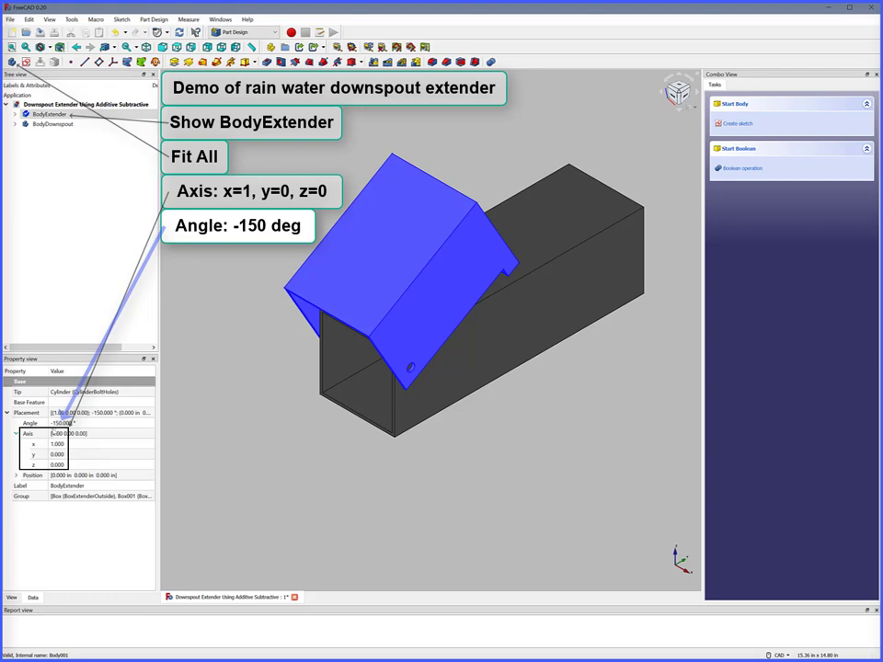
Set BodyExtender's placement angle to 10° to swing the extender down in front of the downspout
click(58, 423)
text(10)
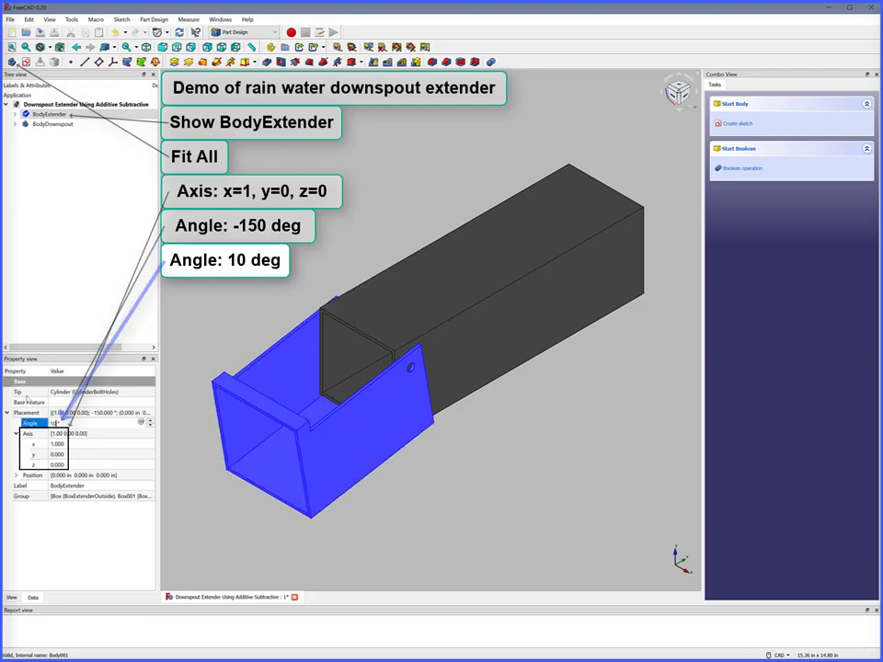
key(Return)
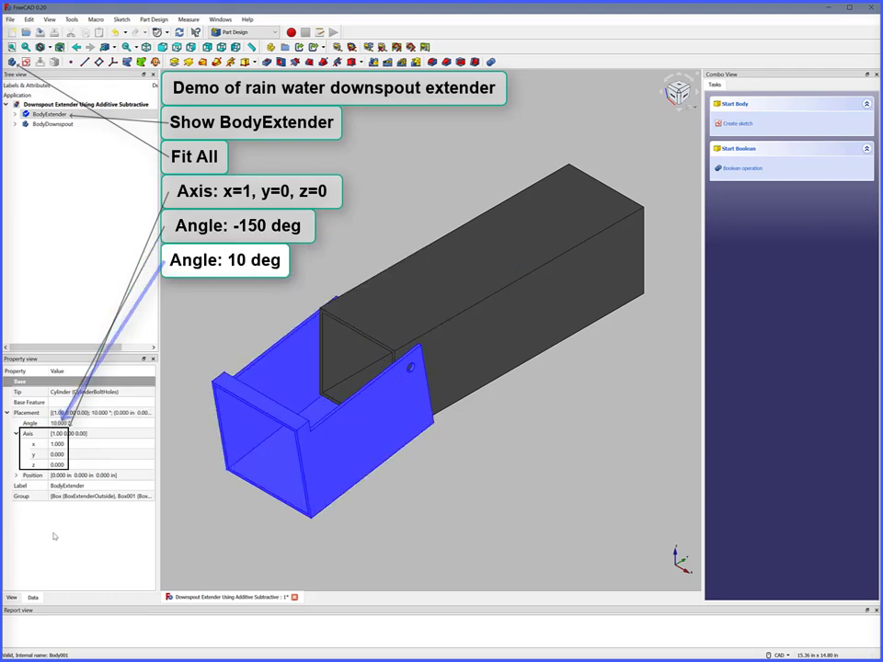